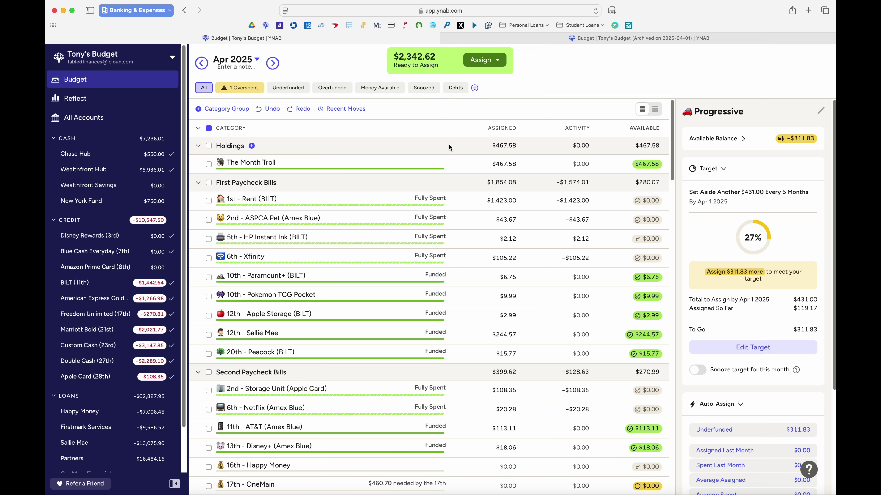
# Review the April 2025 budget from Holdings through True Expenses, checking the paycheck bills, credit card payments and the Progressive category
pyautogui.click(473, 165)
pyautogui.scroll(-1, 480, 170)
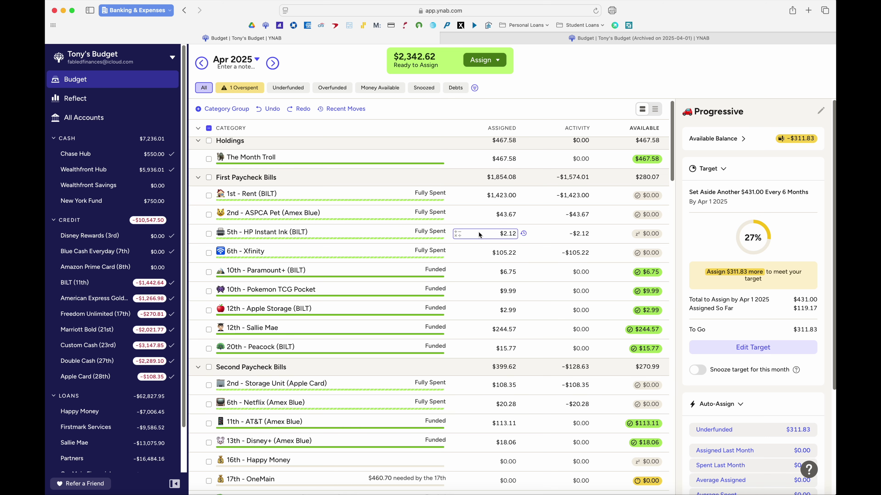
pyautogui.scroll(-20, 534, 232)
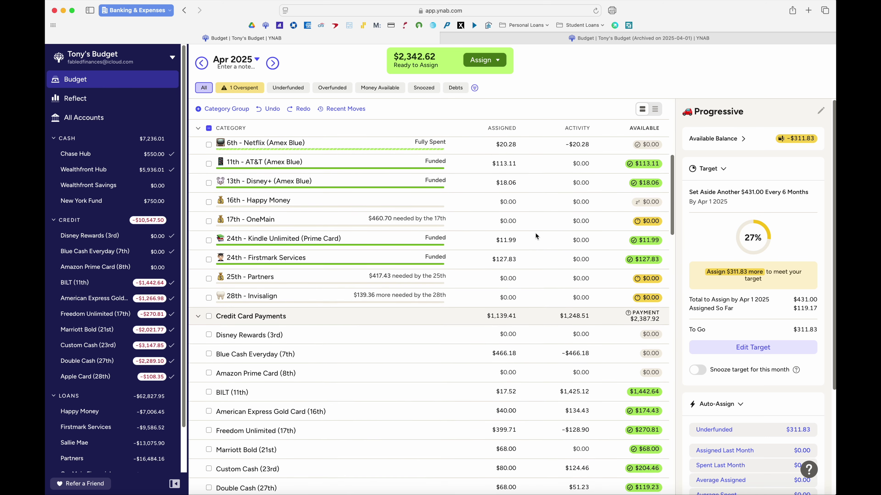
pyautogui.scroll(-3, 535, 232)
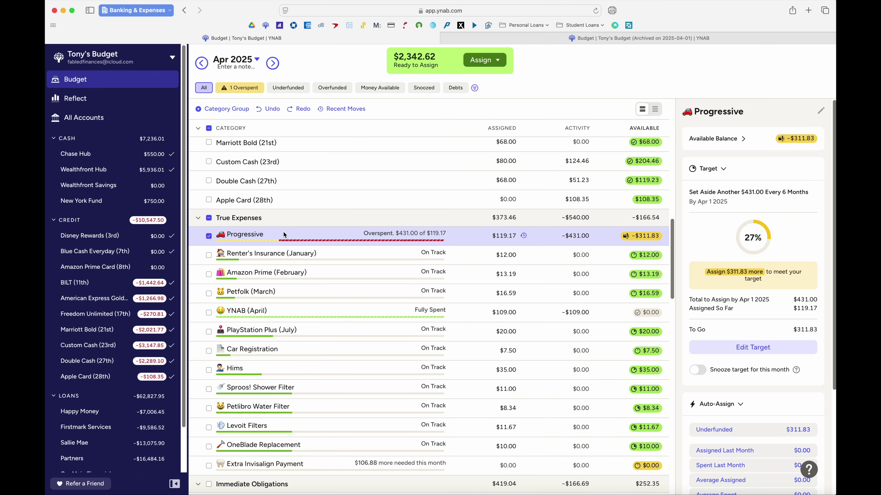
pyautogui.click(499, 237)
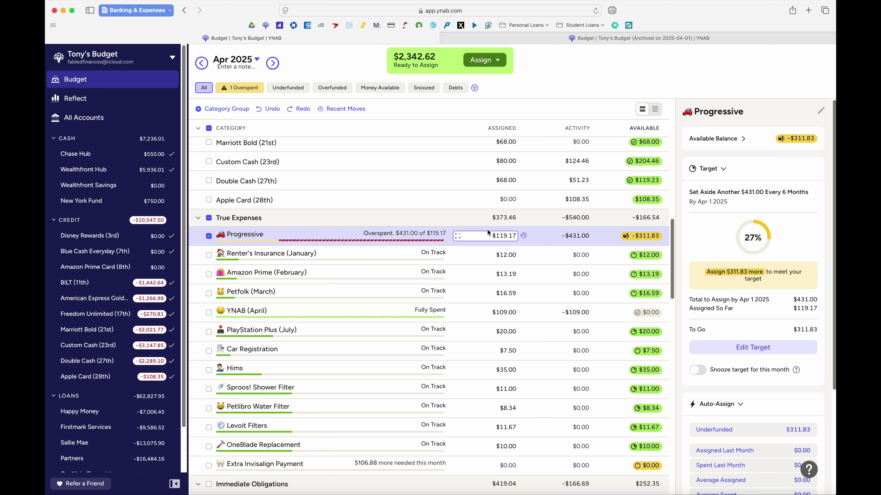
pyautogui.press('Return')
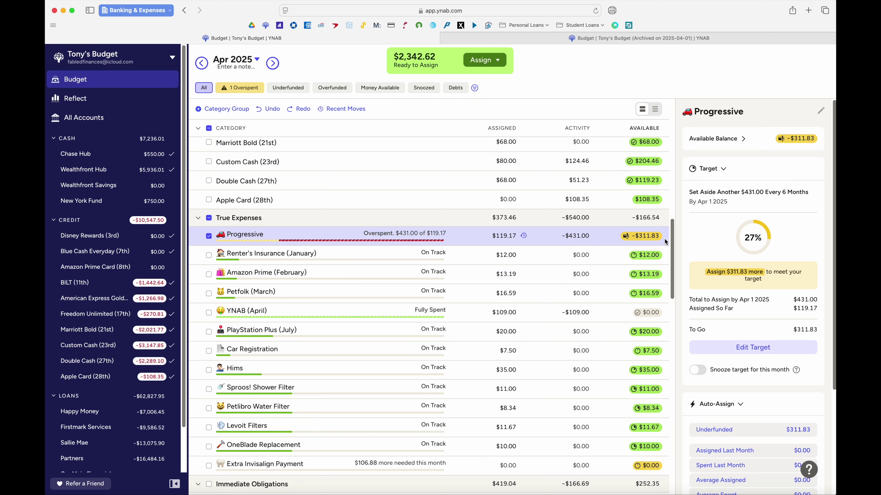
pyautogui.scroll(10, 665, 239)
pyautogui.scroll(3, 664, 238)
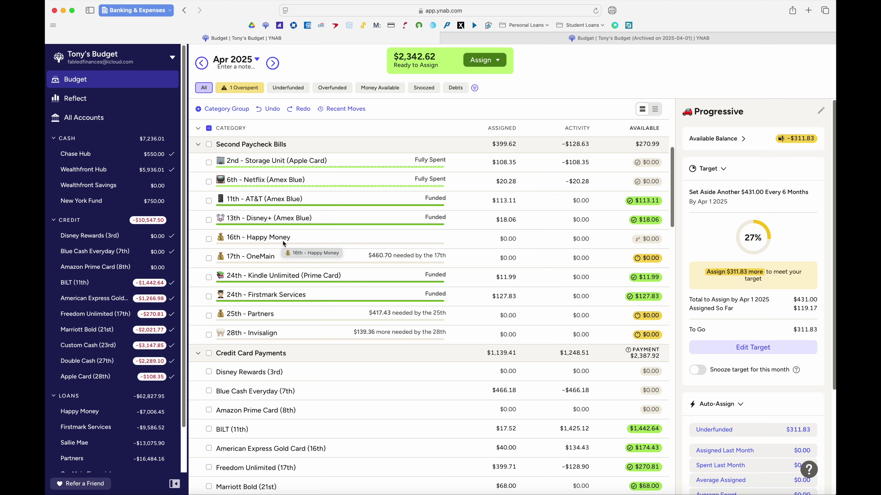
pyautogui.scroll(-1, 283, 241)
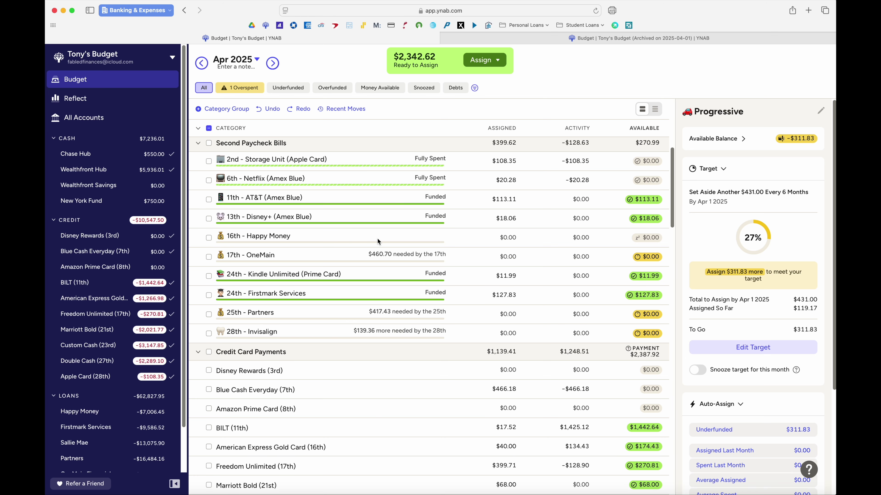
pyautogui.scroll(-10, 377, 241)
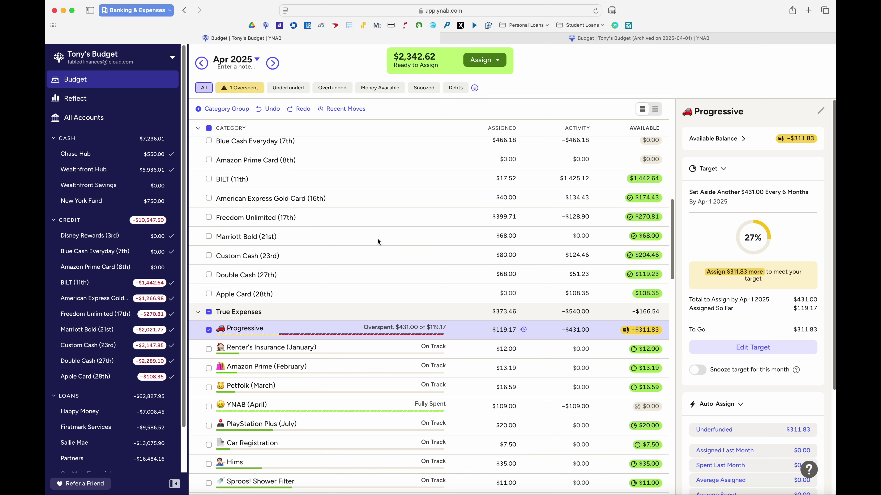
pyautogui.scroll(20, 377, 241)
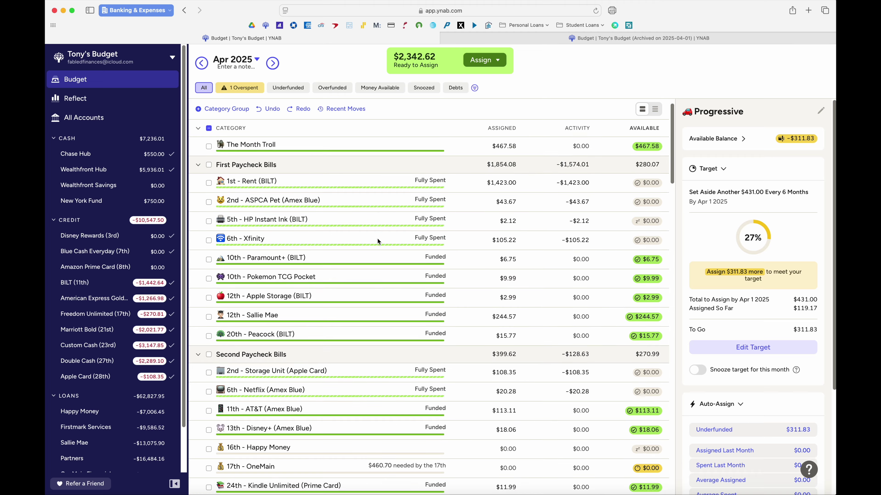
pyautogui.scroll(1, 377, 241)
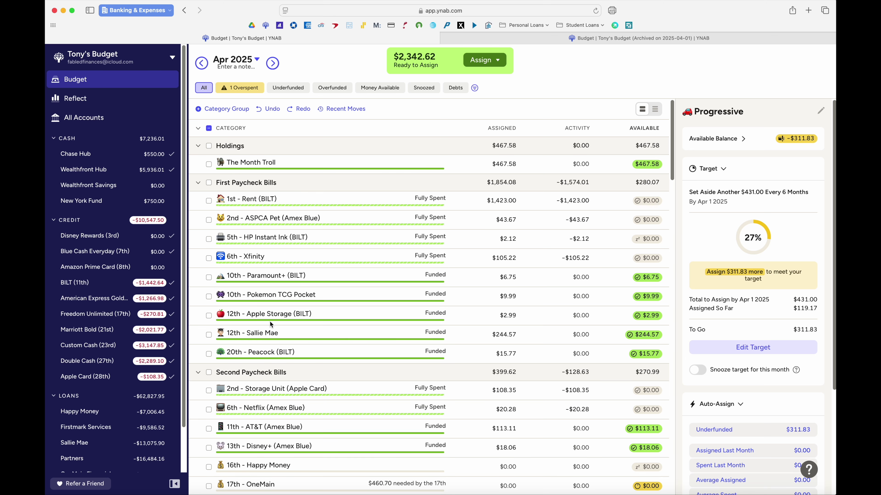
# Auto-assign the underfunded $1,017.49 to the whole Second Paycheck Bills group and clear the selection
pyautogui.scroll(-5, 270, 323)
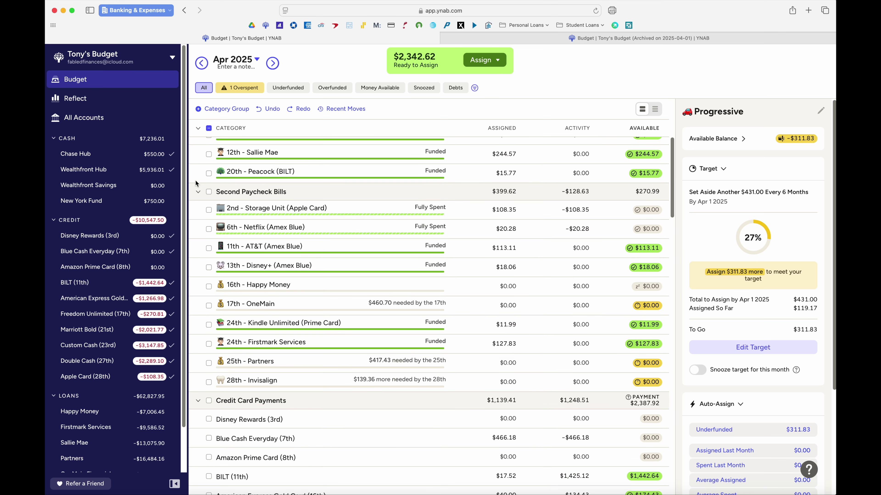
pyautogui.click(208, 129)
pyautogui.click(209, 191)
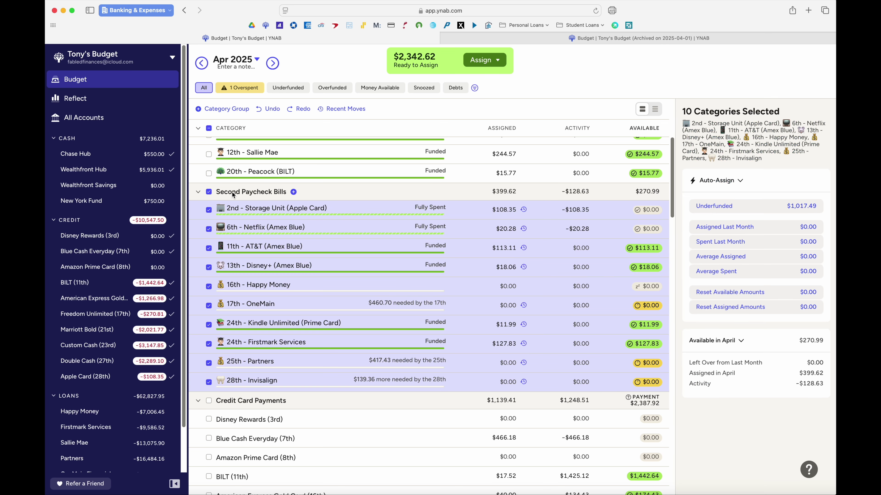
pyautogui.click(735, 207)
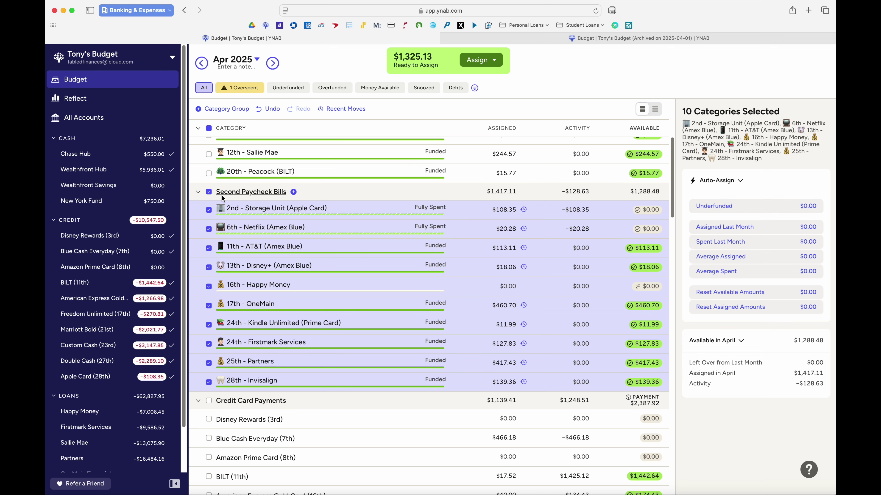
pyautogui.click(208, 192)
# Auto-assign the underfunded $311.83 to the Progressive category in the True Expenses group
pyautogui.scroll(-3, 417, 277)
pyautogui.scroll(-3, 418, 277)
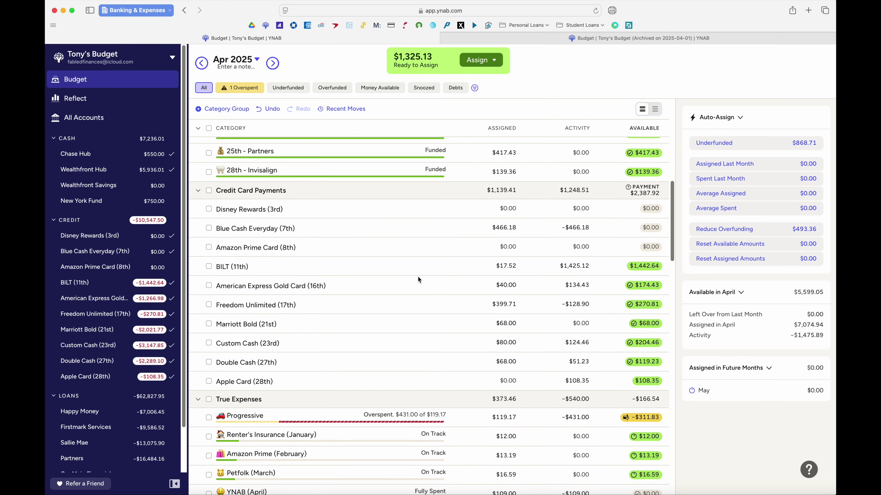
pyautogui.scroll(-1, 418, 277)
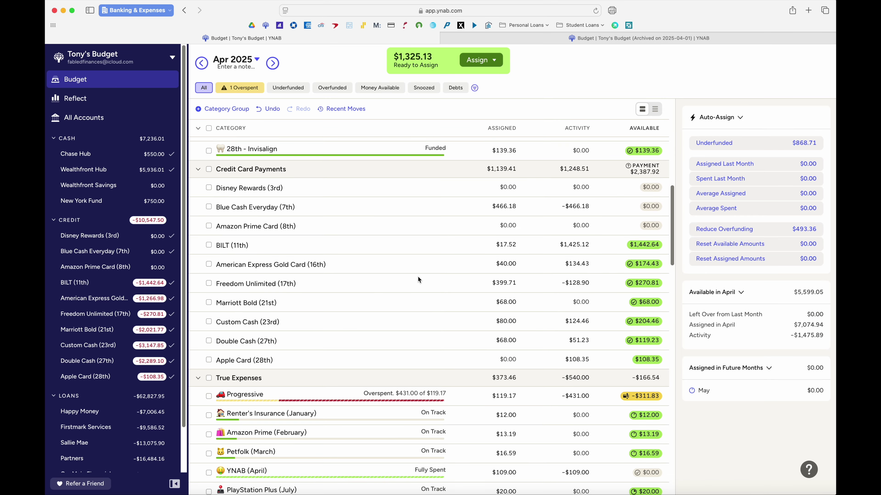
pyautogui.scroll(-1, 418, 279)
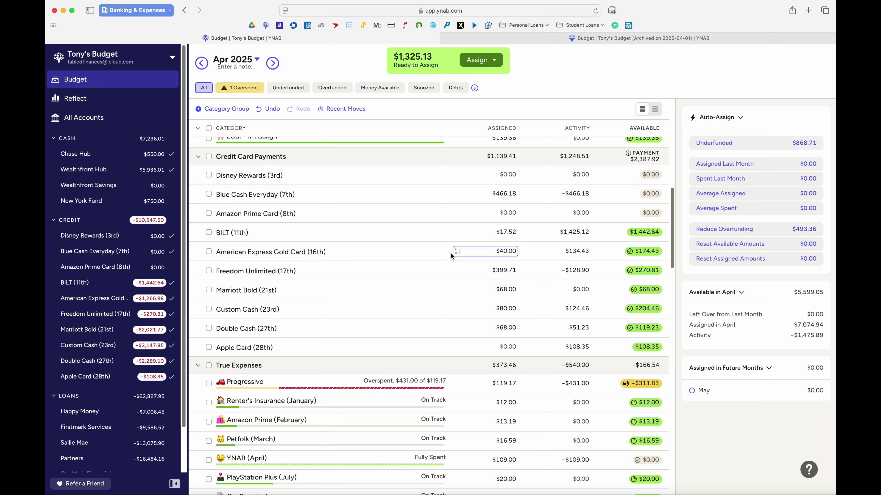
pyautogui.scroll(-4, 451, 256)
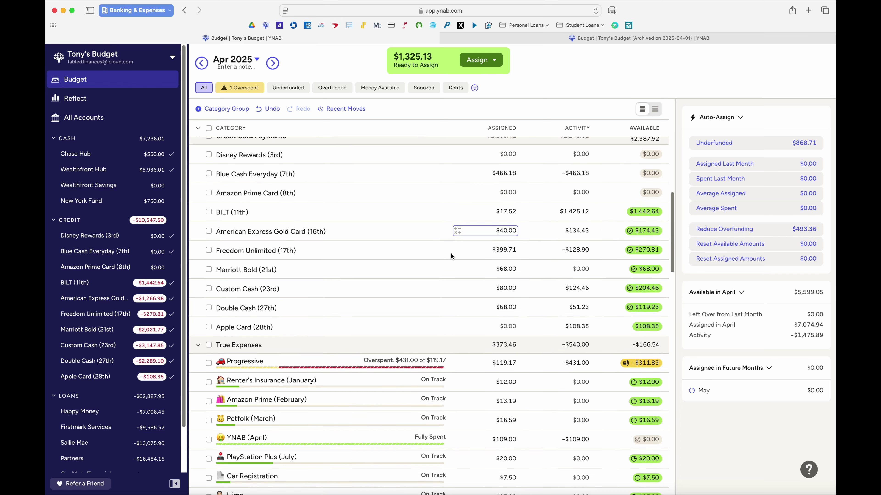
pyautogui.scroll(-2, 451, 256)
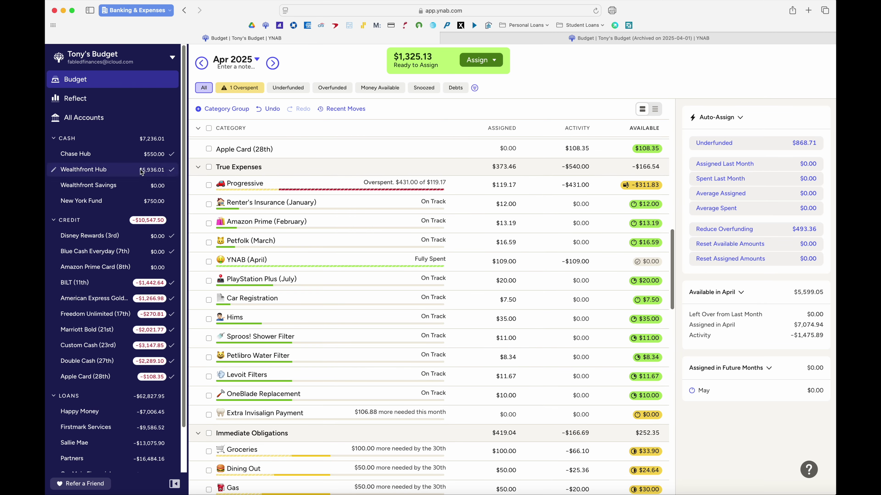
pyautogui.click(208, 187)
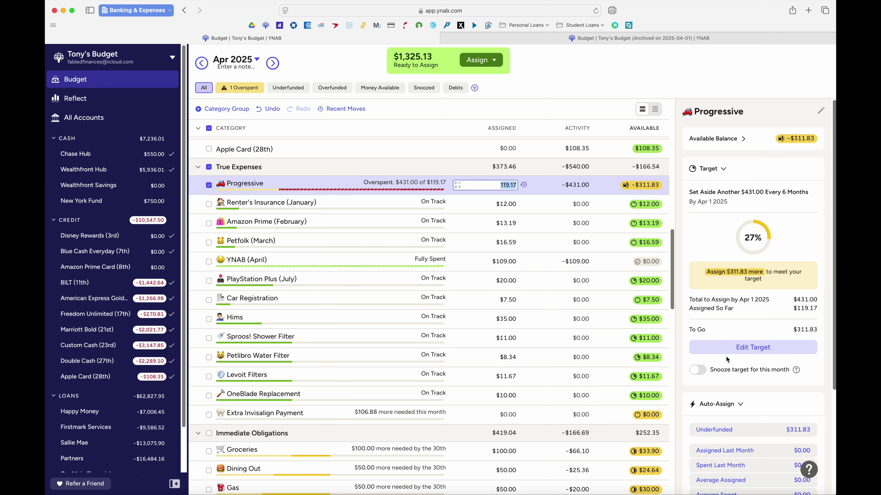
pyautogui.click(735, 431)
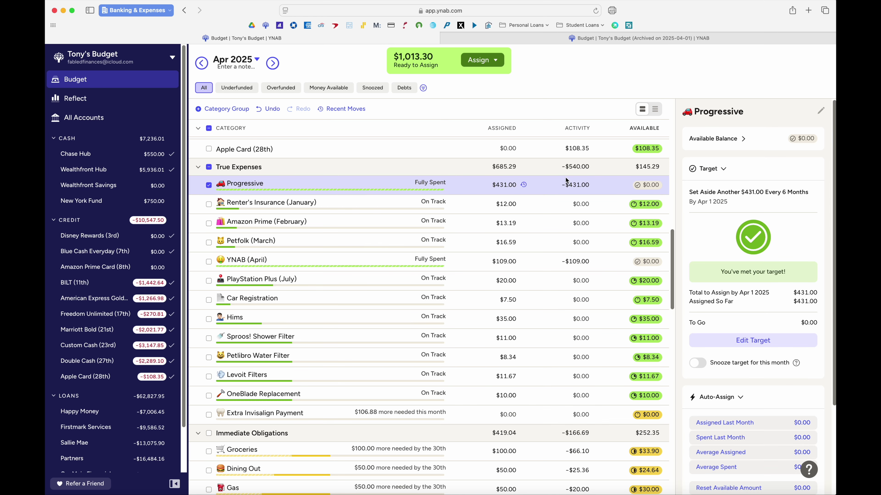
# Auto-assign the underfunded $200.00 across Groceries, Dining Out and Gas in Immediate Obligations, and clear the category selection
pyautogui.scroll(-10, 471, 210)
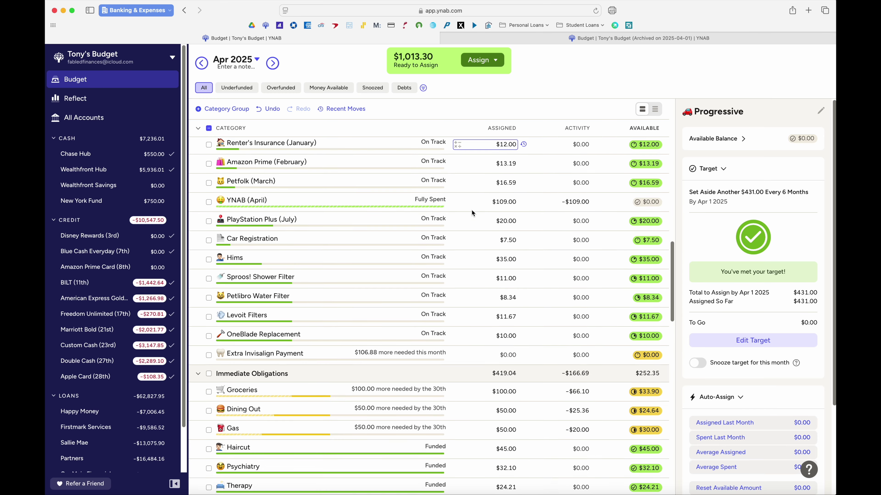
pyautogui.scroll(-2, 471, 209)
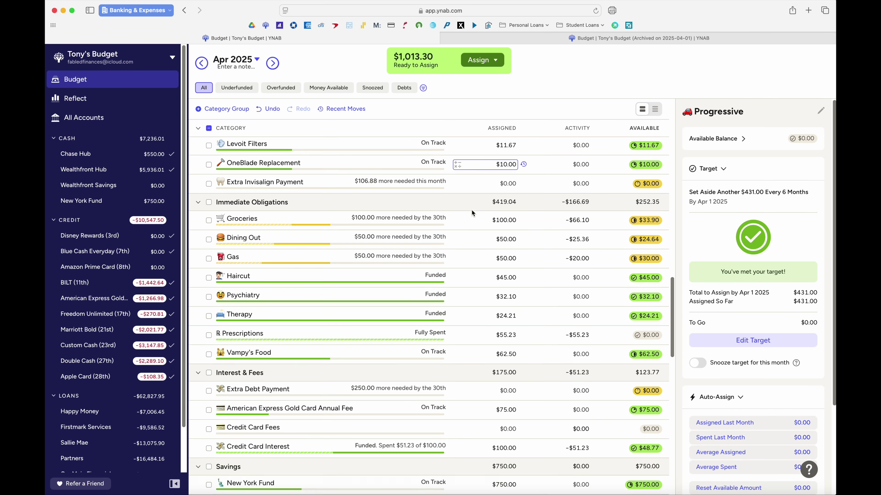
pyautogui.click(210, 213)
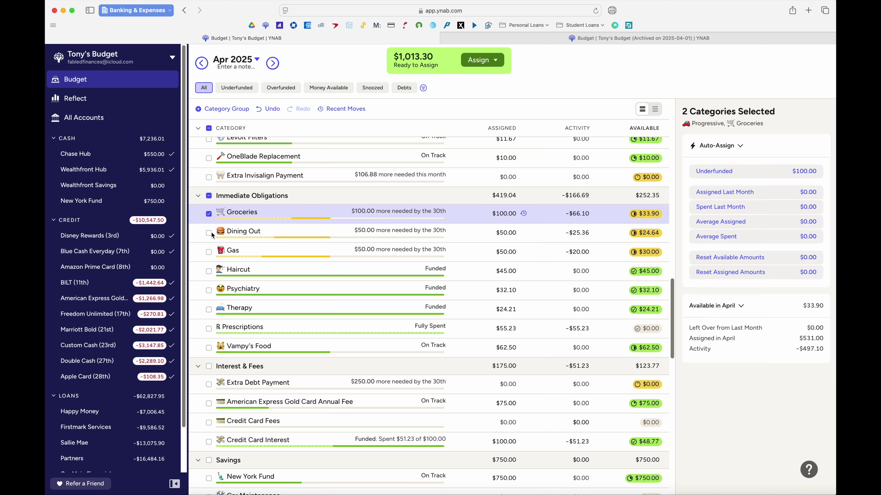
pyautogui.click(209, 232)
pyautogui.click(208, 252)
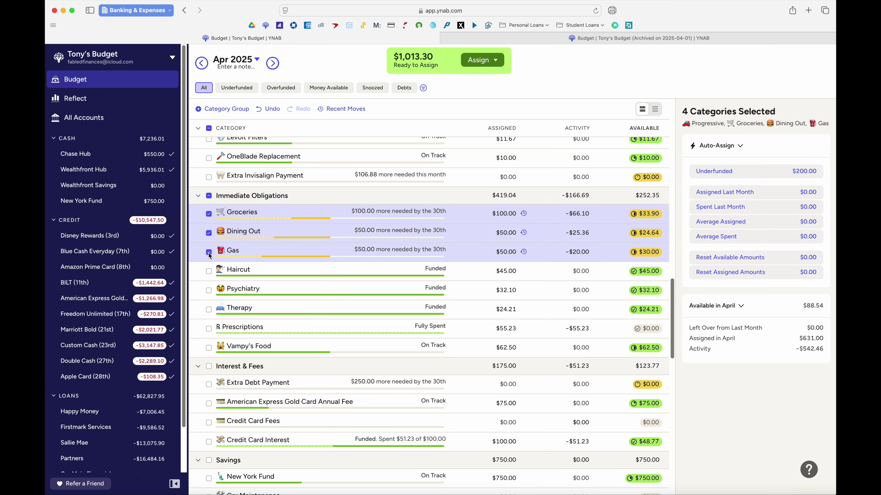
pyautogui.click(719, 173)
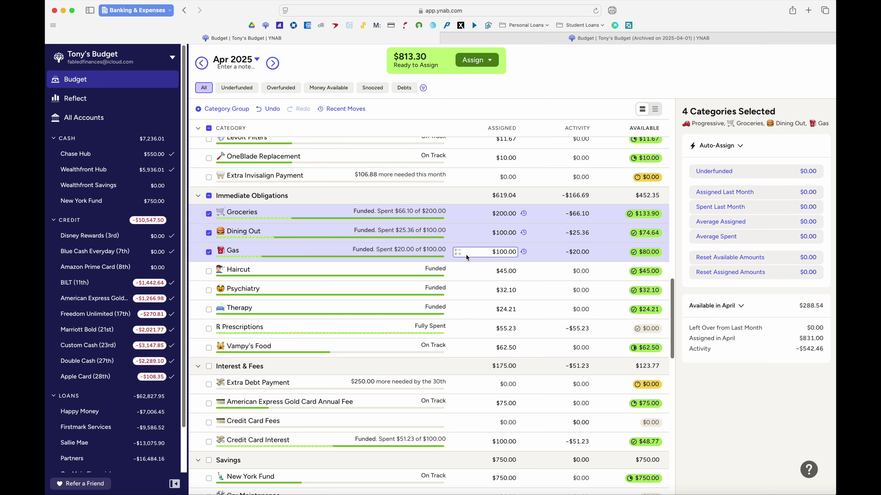
pyautogui.click(545, 251)
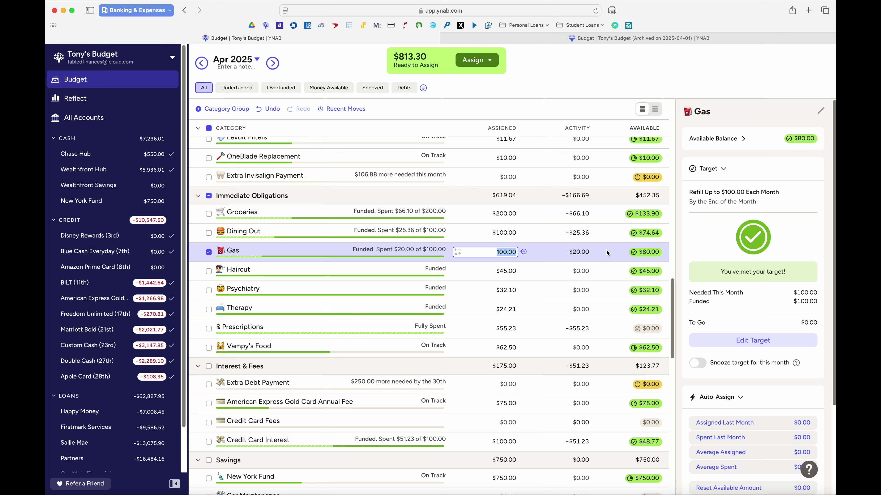
pyautogui.click(209, 252)
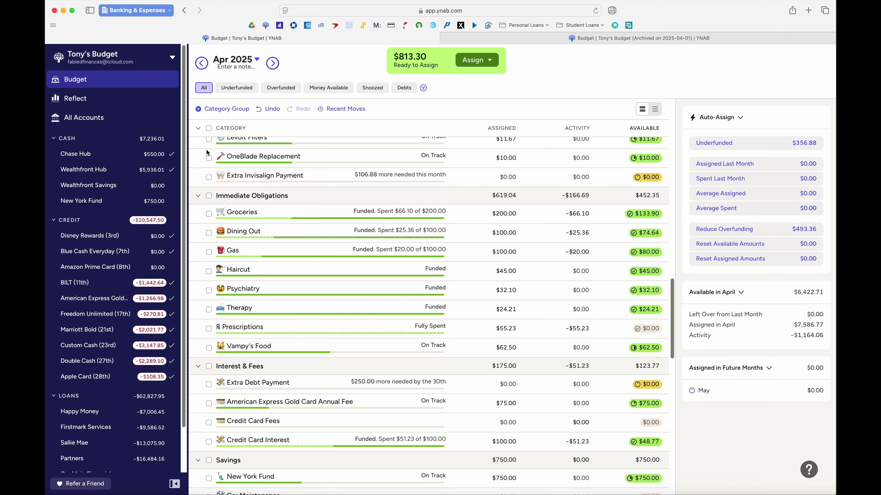
# Review the remaining categories from Interest & Fees and Savings down to Holidays for further funding needs
pyautogui.scroll(-5, 291, 294)
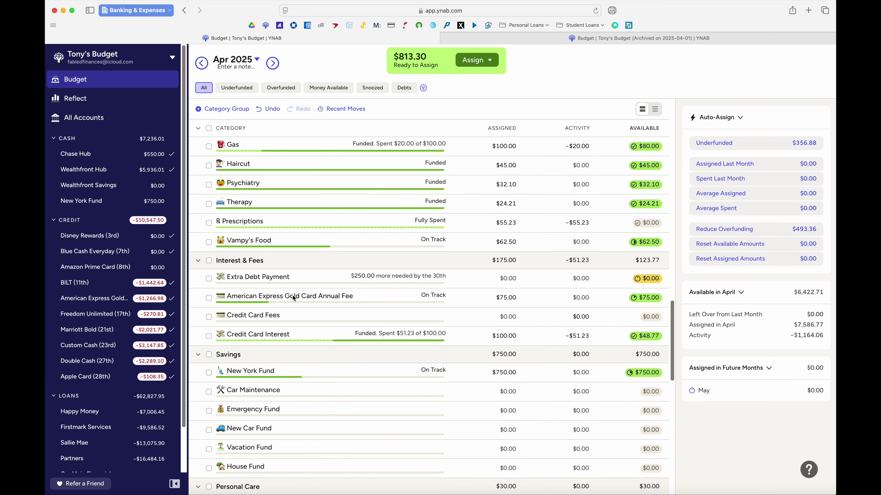
pyautogui.scroll(-2, 292, 296)
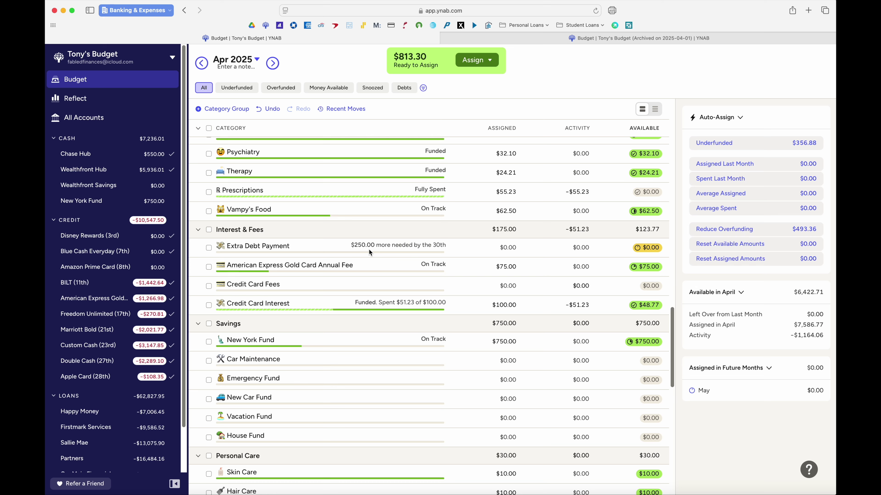
pyautogui.scroll(-5, 369, 248)
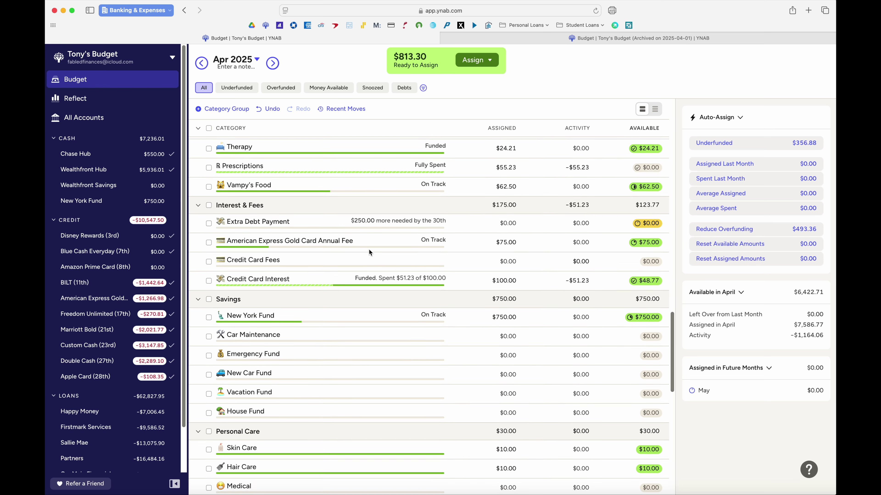
pyautogui.scroll(-3, 369, 250)
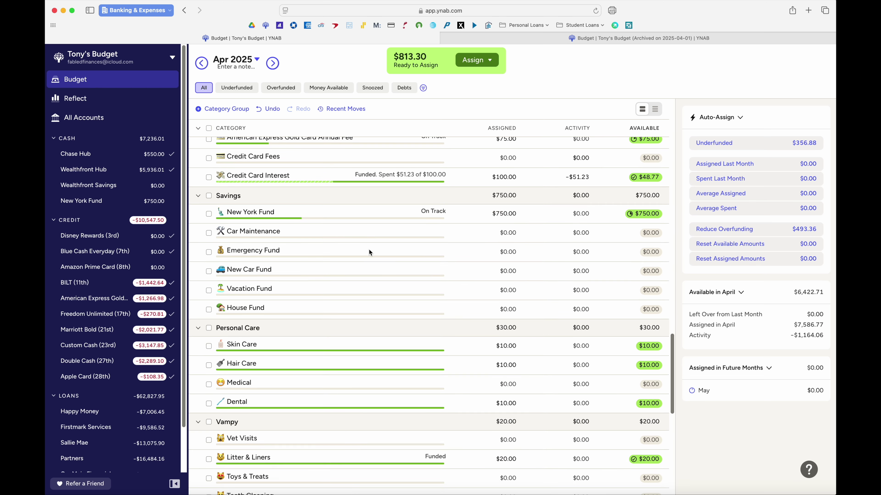
pyautogui.scroll(-9, 368, 253)
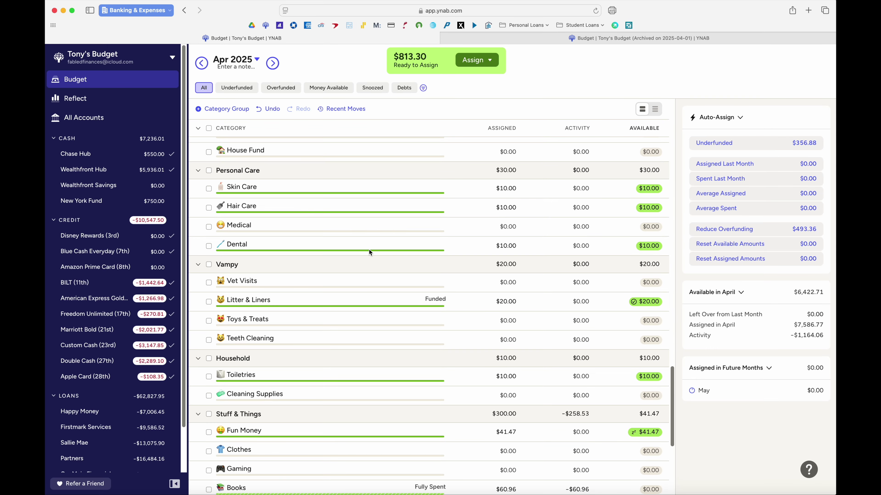
pyautogui.scroll(-13, 369, 252)
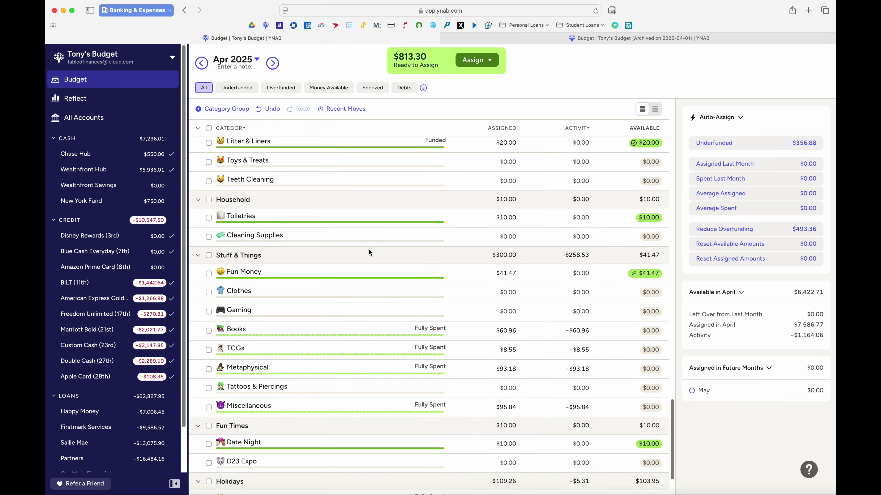
pyautogui.scroll(20, 369, 253)
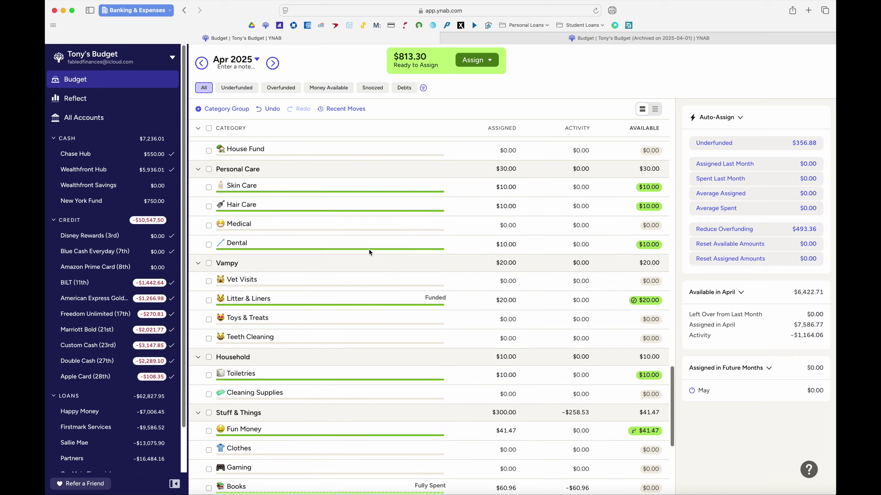
pyautogui.scroll(20, 370, 252)
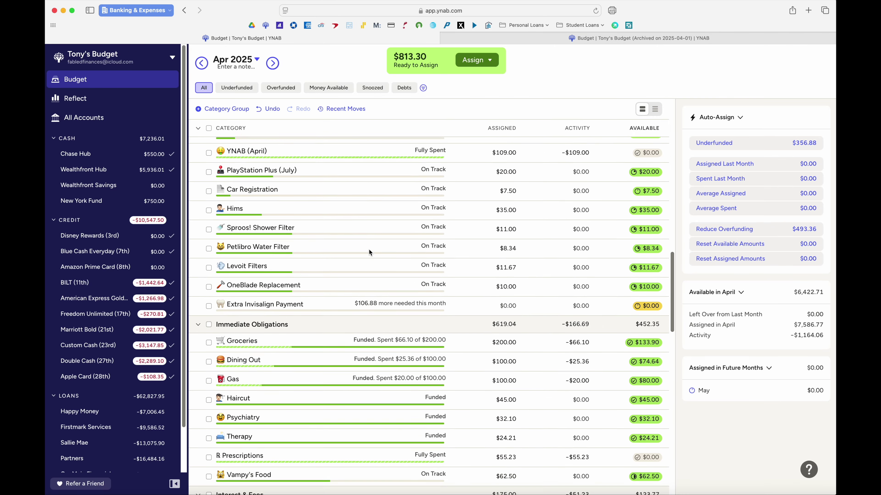
# Increase the April amount assigned to American Express Gold Card (16th) by 511.74-174.43, making $511.74 available for payment
pyautogui.scroll(14, 368, 250)
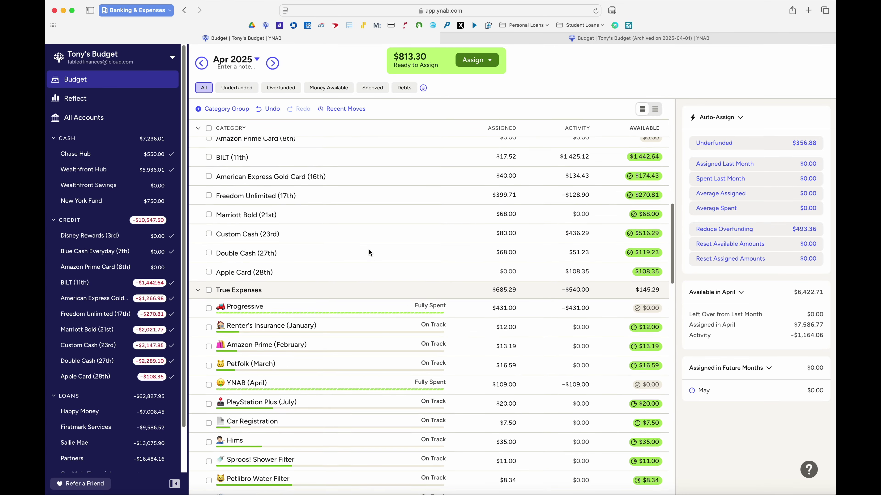
pyautogui.scroll(2, 369, 252)
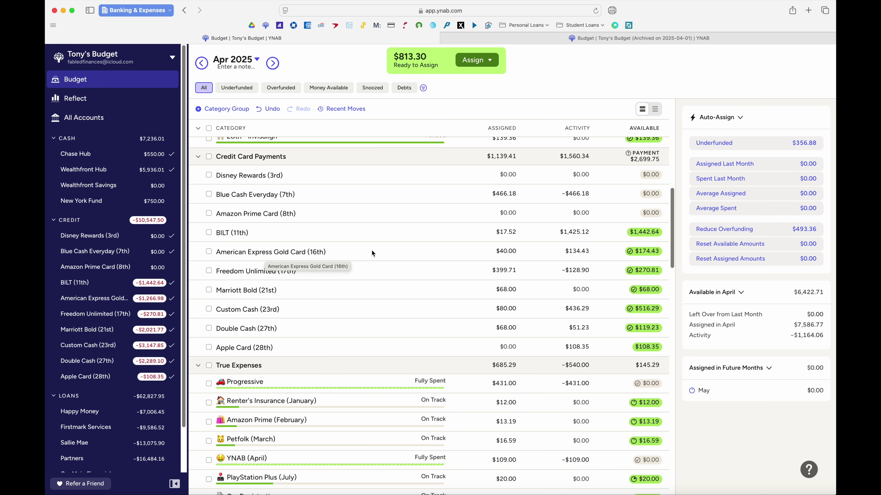
pyautogui.scroll(-1, 487, 252)
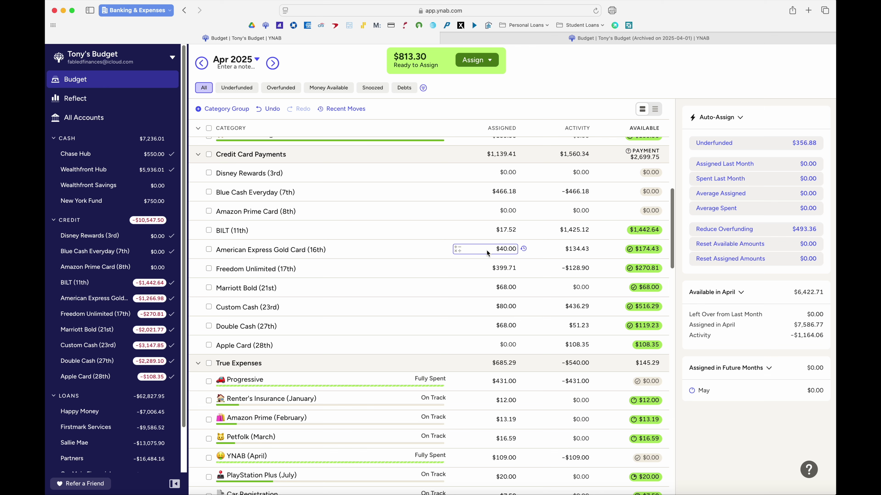
pyautogui.click(486, 253)
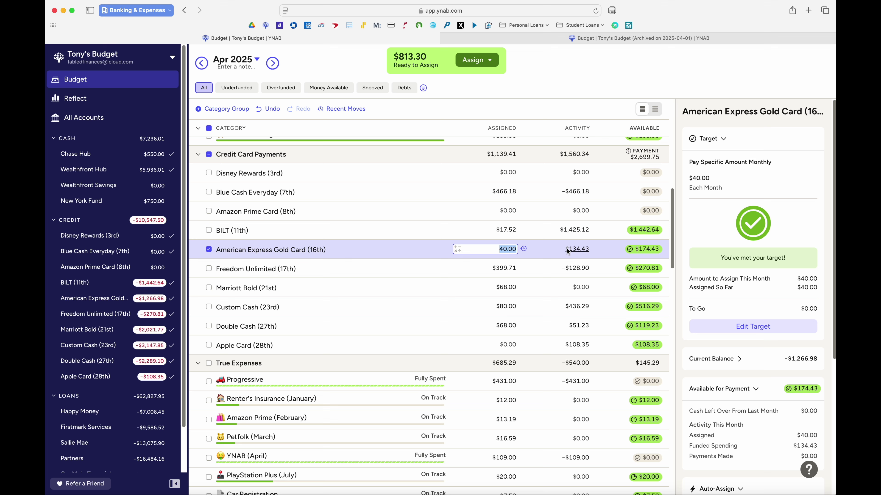
pyautogui.write('+511.74-174.43')
pyautogui.press('Return')
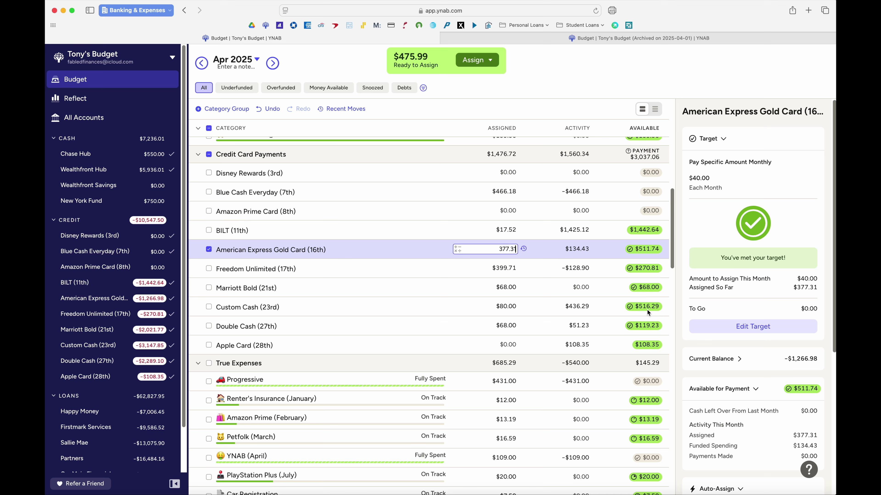
pyautogui.moveTo(645, 310)
# Snooze this month's target for Extra Debt Payment in the Interest & Fees group
pyautogui.scroll(-10, 516, 251)
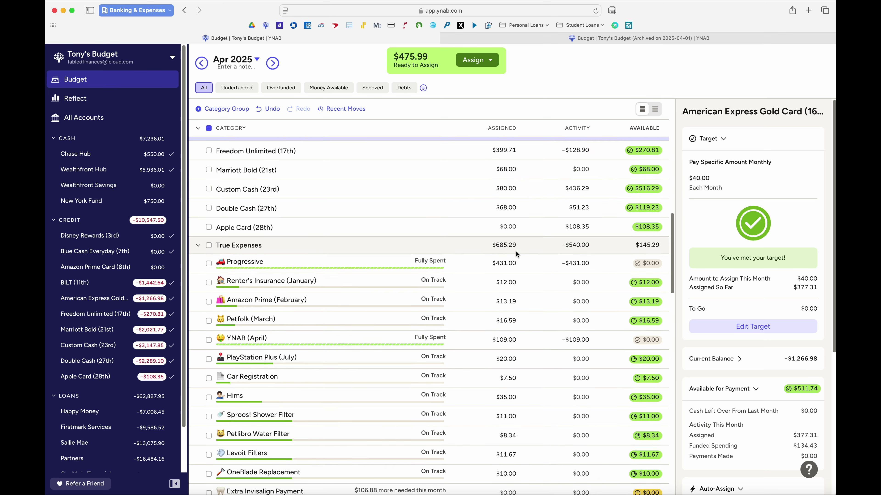
pyautogui.scroll(-5, 516, 251)
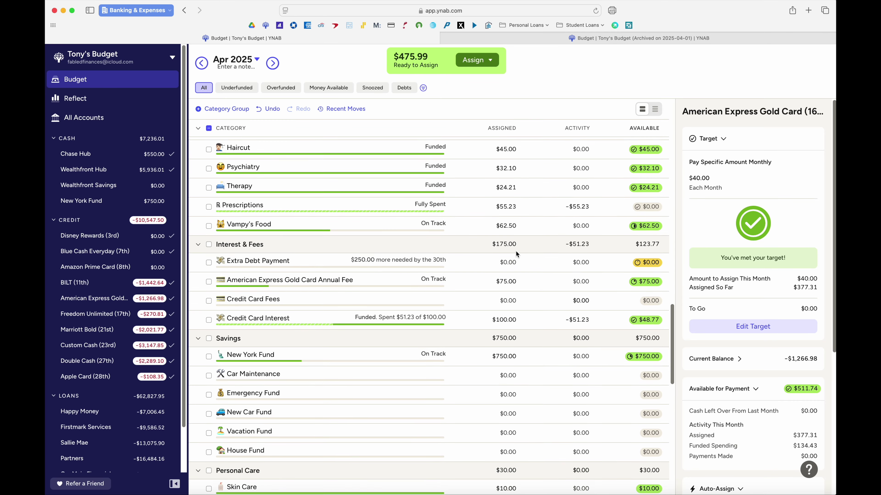
pyautogui.click(525, 260)
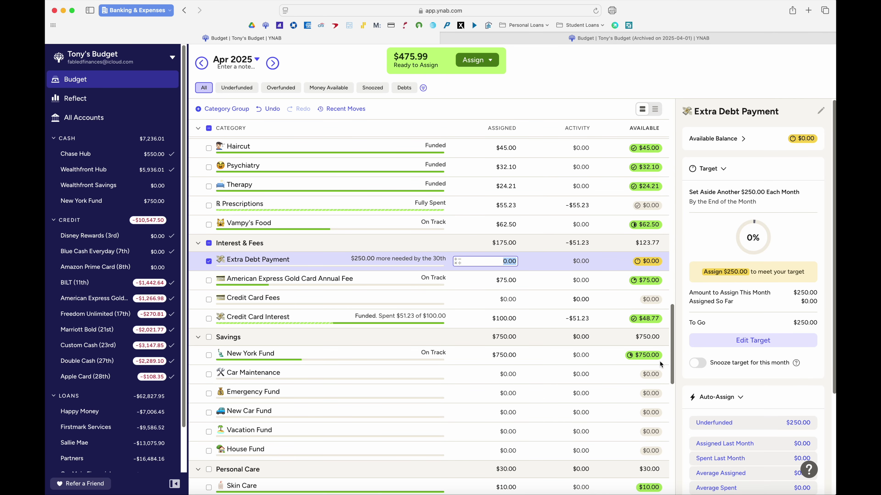
pyautogui.click(696, 363)
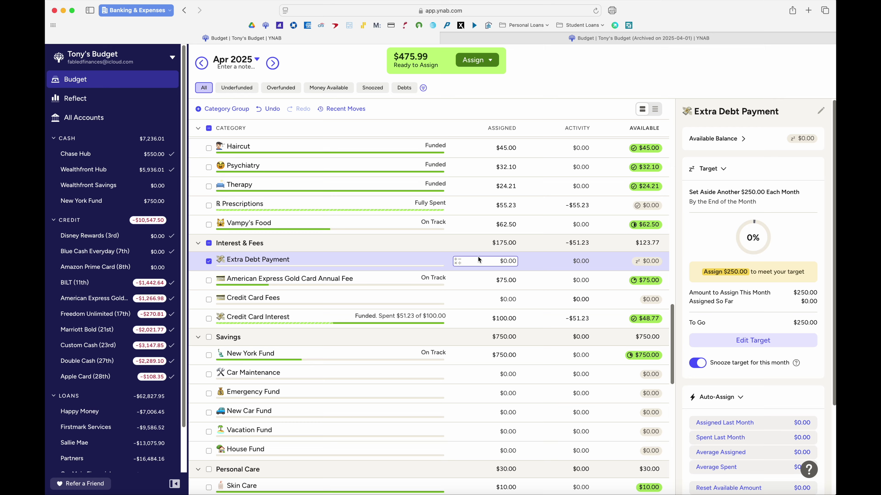
# In the May 2025 budget, add ASPCA Pet, HP Instant Ink, Paramount+, Pokemon TCG Pocket, Apple Storage and Peacock to the category selection
pyautogui.scroll(18, 478, 259)
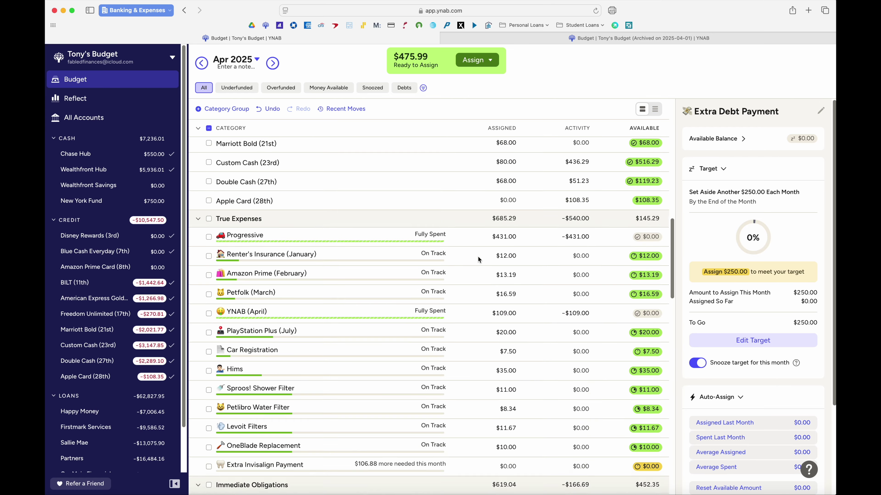
pyautogui.scroll(15, 479, 260)
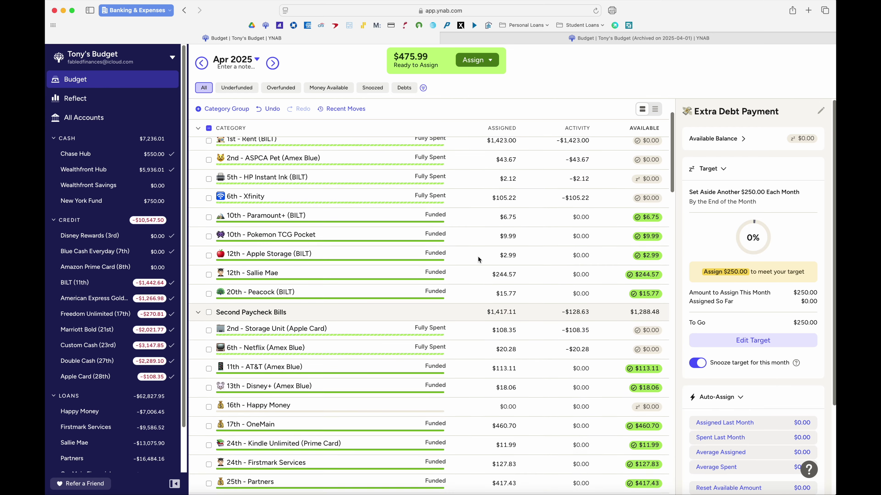
pyautogui.click(273, 63)
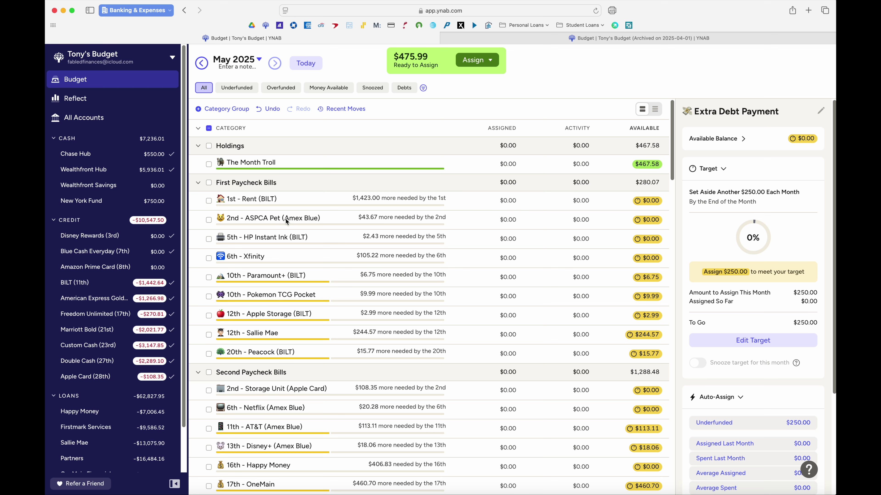
pyautogui.click(209, 220)
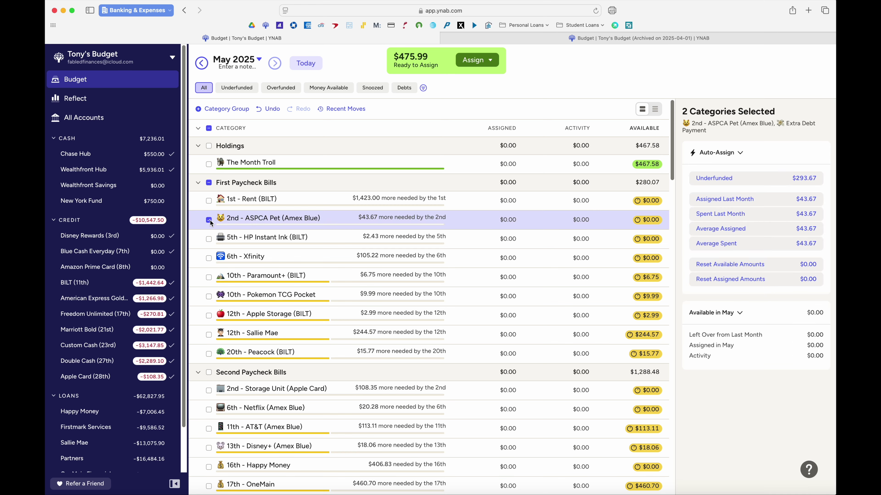
pyautogui.click(209, 239)
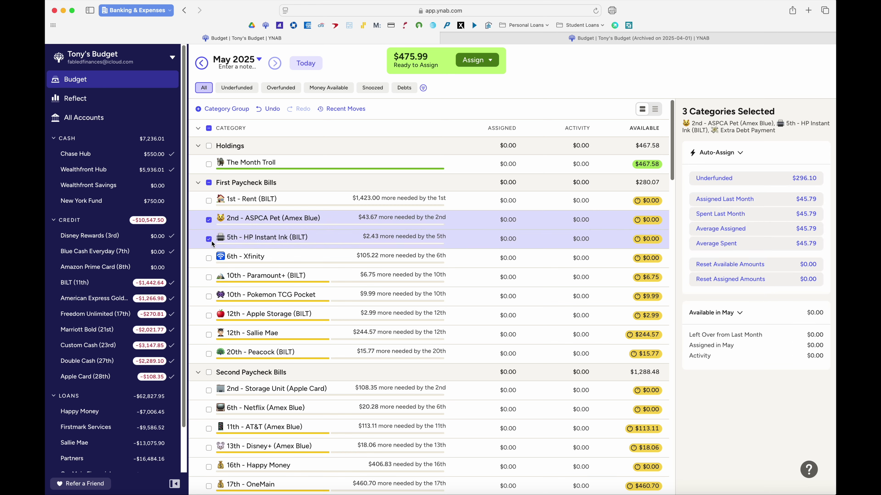
pyautogui.click(209, 277)
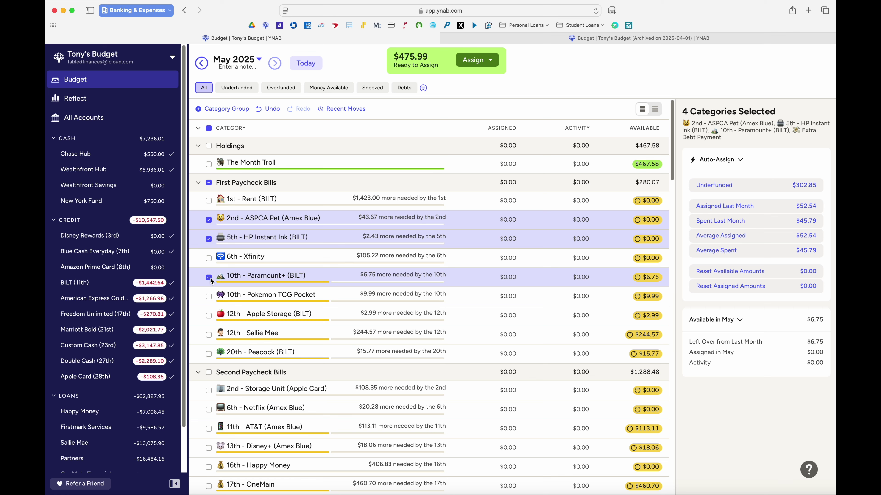
pyautogui.click(209, 296)
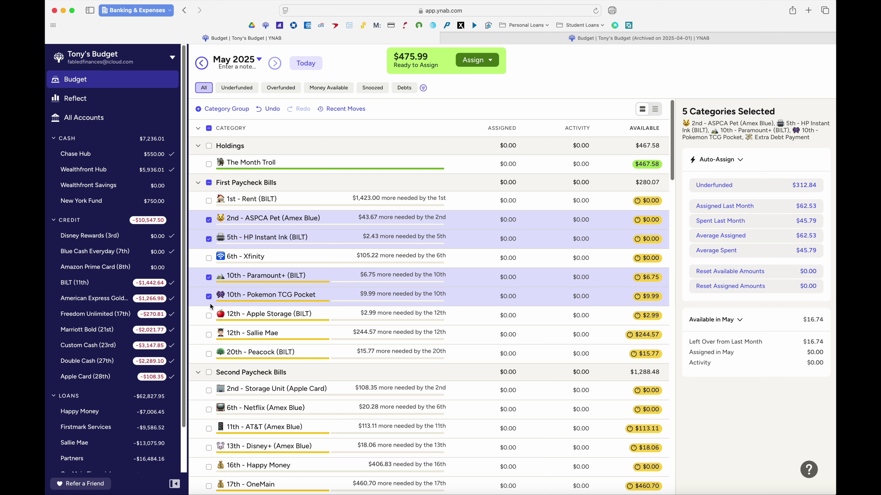
pyautogui.click(209, 315)
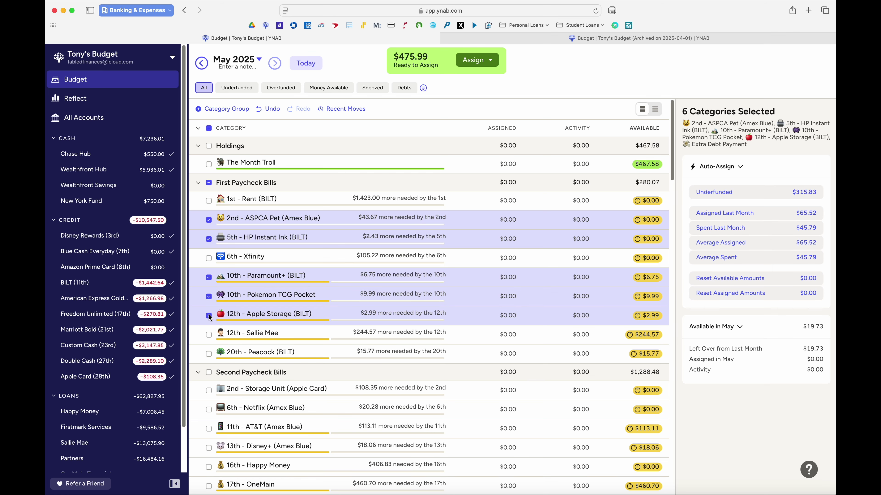
pyautogui.click(209, 353)
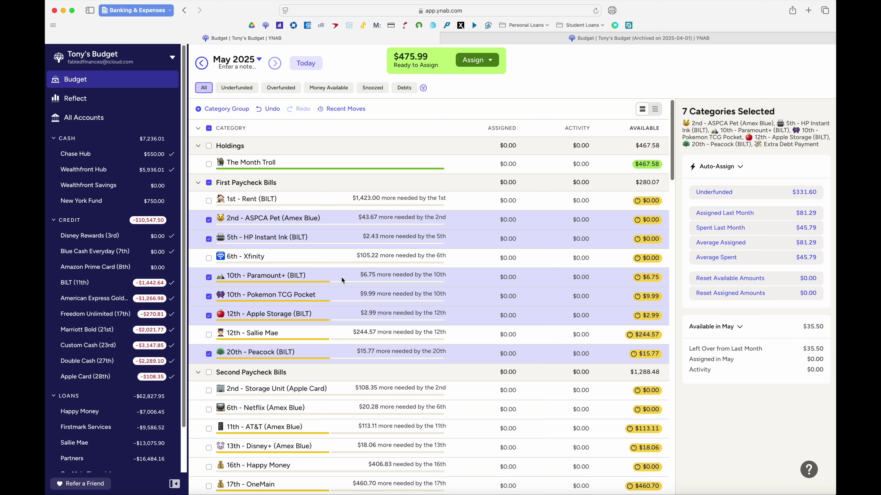
# Add Netflix, Disney+ and Kindle Unlimited to the selection and auto-assign the underfunded $381.93 to all ten selected May categories
pyautogui.scroll(-5, 342, 280)
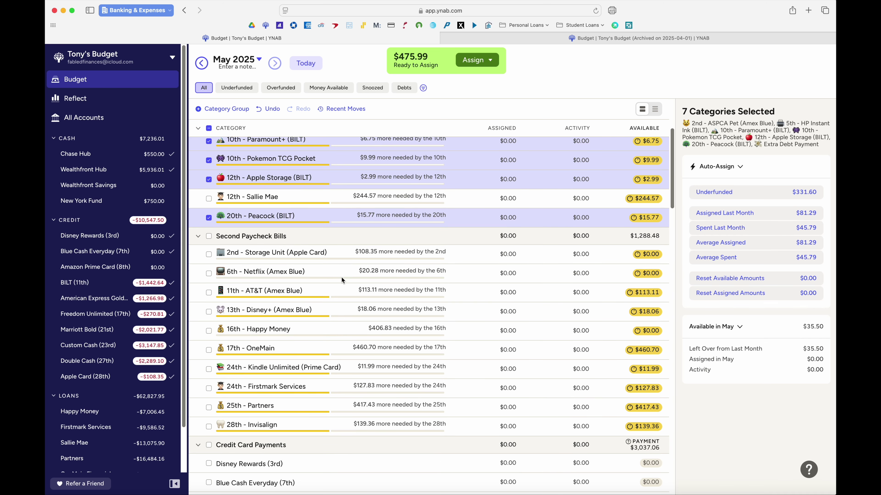
pyautogui.click(208, 273)
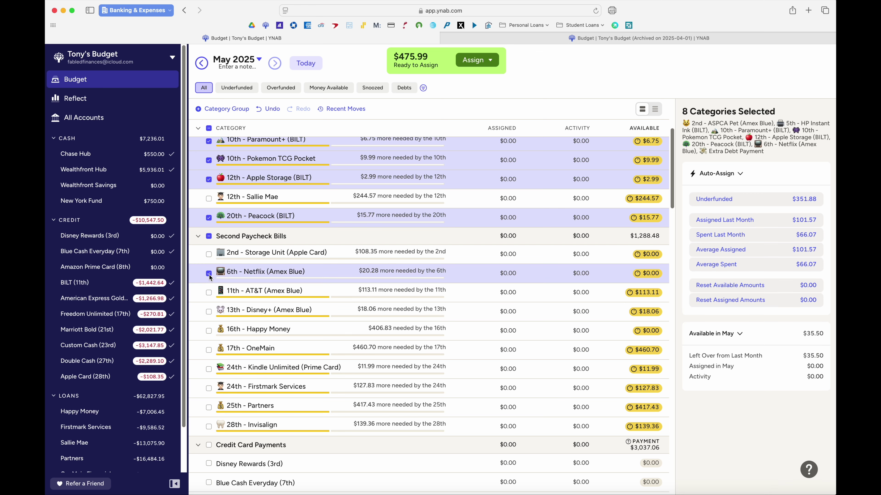
pyautogui.click(209, 312)
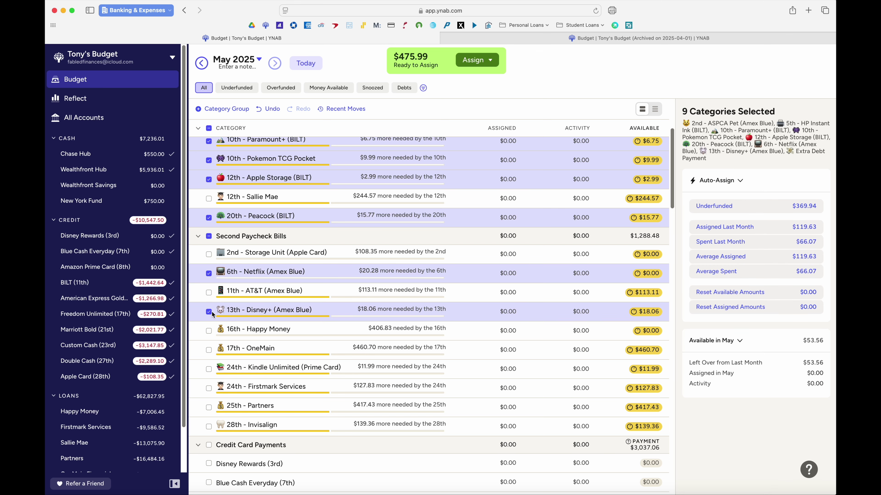
pyautogui.click(209, 370)
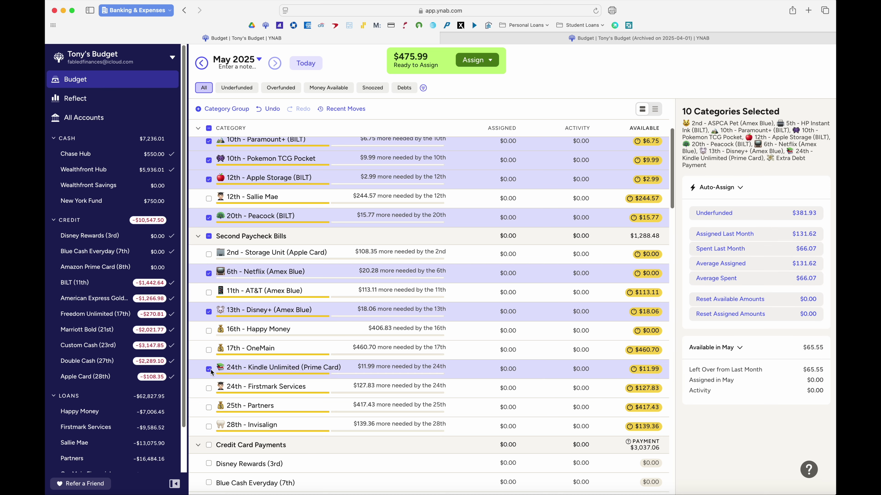
pyautogui.click(740, 213)
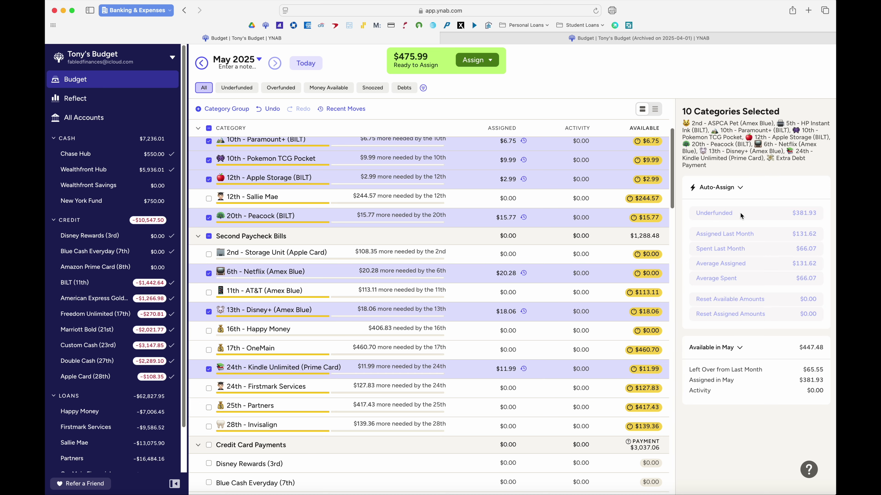
# Assign the remaining $94.06 to the 1st - Rent (BILT) category in May 2025
pyautogui.scroll(-1, 496, 258)
pyautogui.scroll(5, 496, 258)
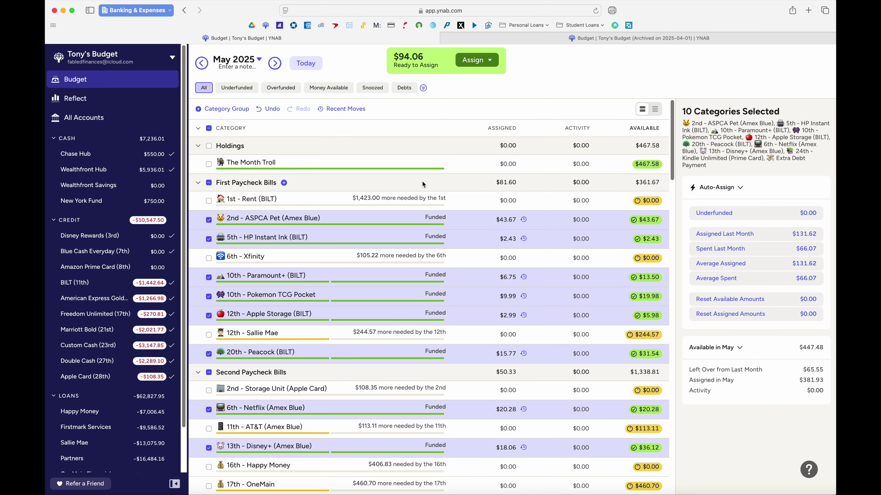
pyautogui.click(486, 202)
pyautogui.write('94.0')
pyautogui.write('6')
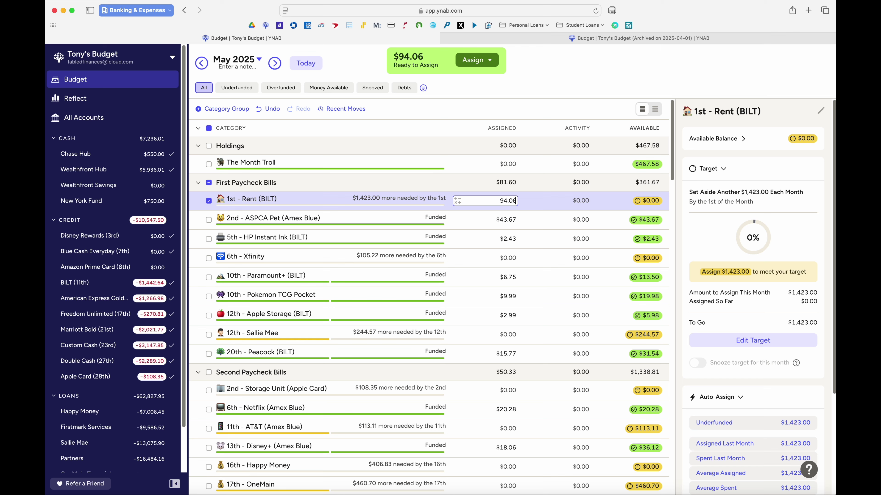
pyautogui.press('Return')
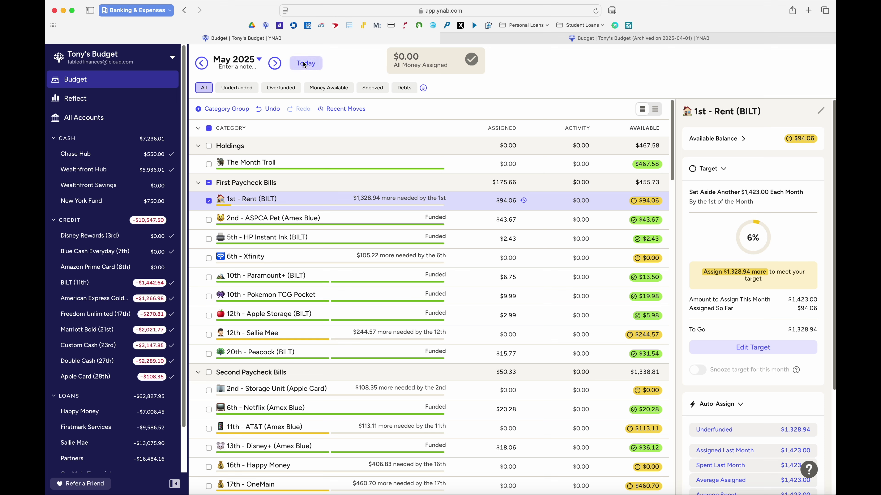
# Return to the April 2025 budget and review the funding of its bills, credit card payments, True Expenses and Immediate Obligations
pyautogui.click(309, 64)
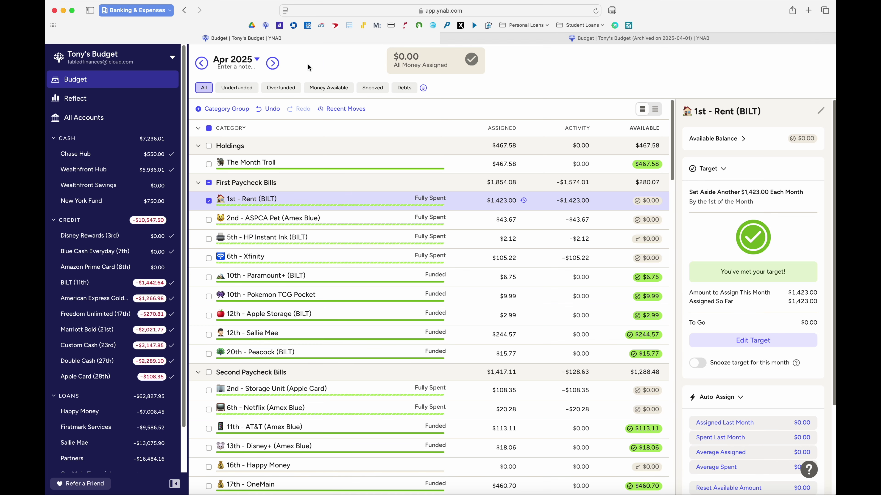
pyautogui.scroll(-5, 490, 260)
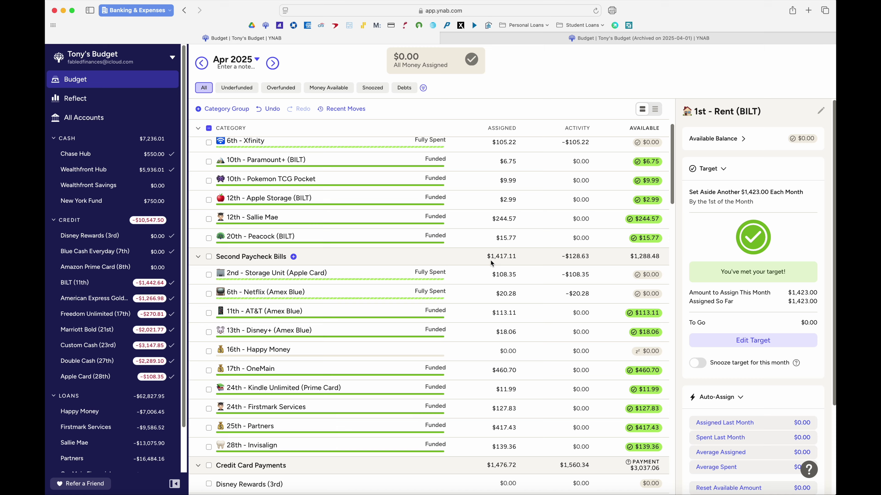
pyautogui.scroll(-4, 490, 260)
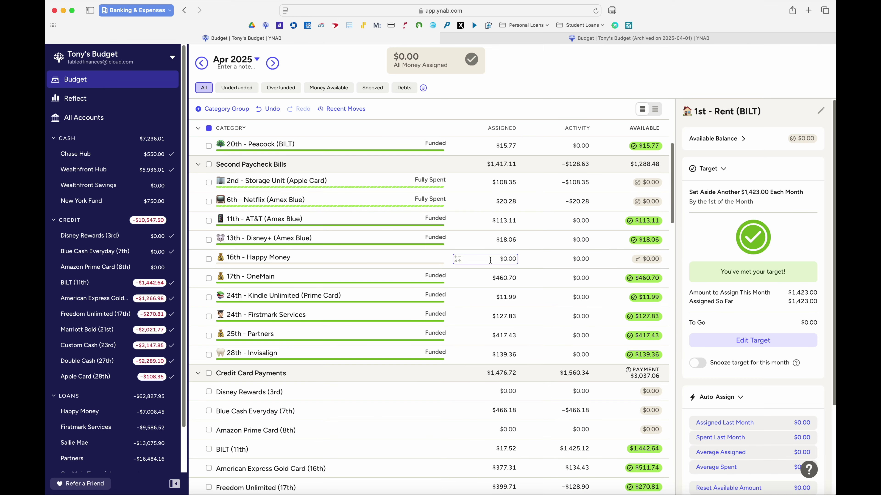
pyautogui.scroll(-1, 491, 260)
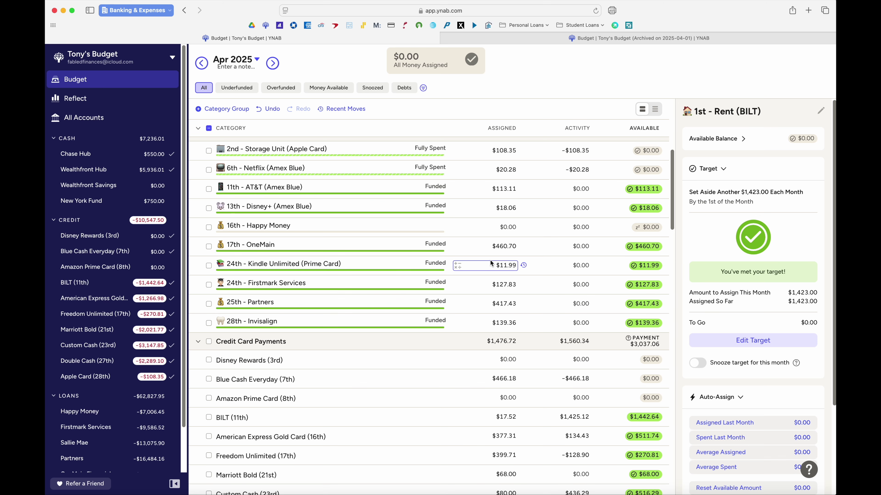
pyautogui.scroll(-2, 490, 260)
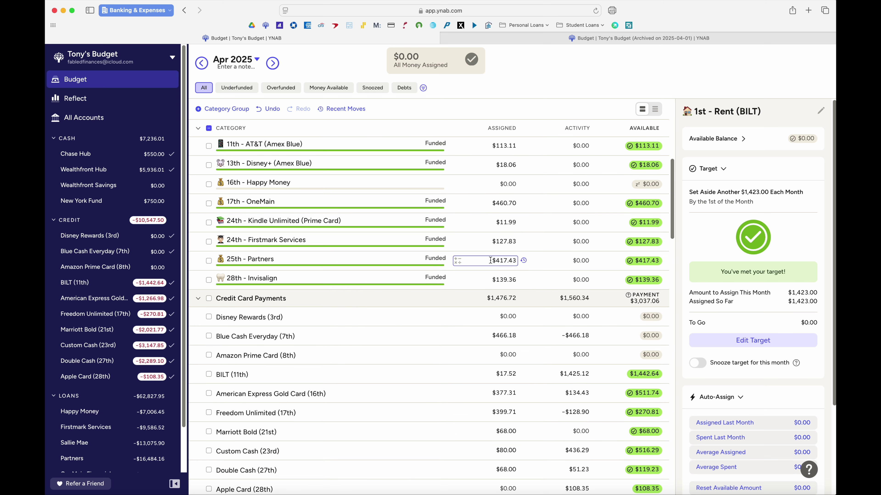
pyautogui.scroll(-4, 490, 260)
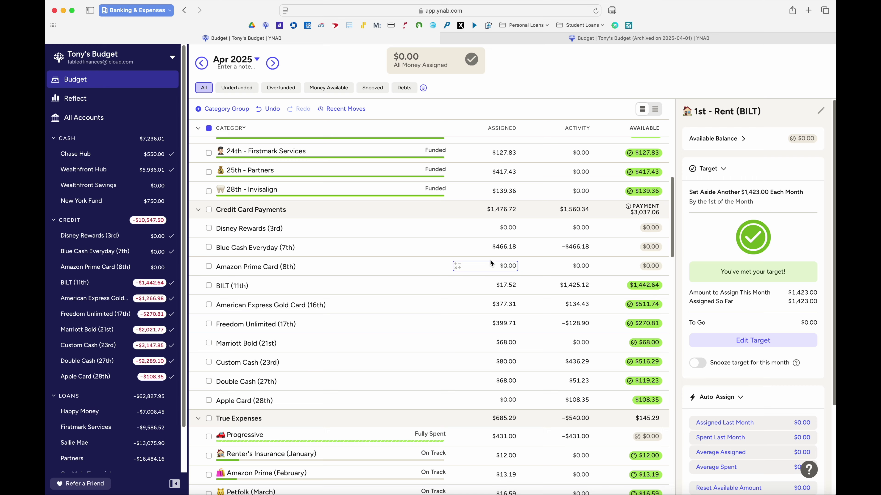
pyautogui.scroll(-1, 489, 260)
pyautogui.scroll(-5, 489, 260)
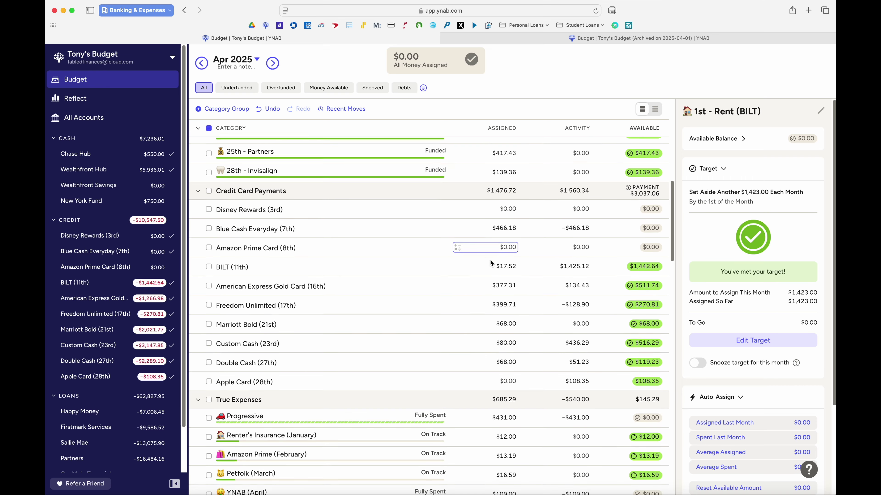
pyautogui.scroll(-2, 489, 260)
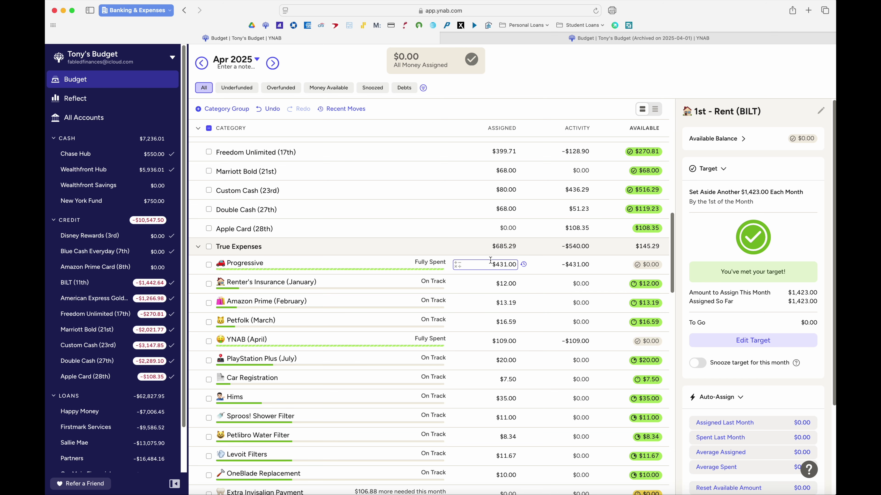
pyautogui.scroll(-8, 489, 260)
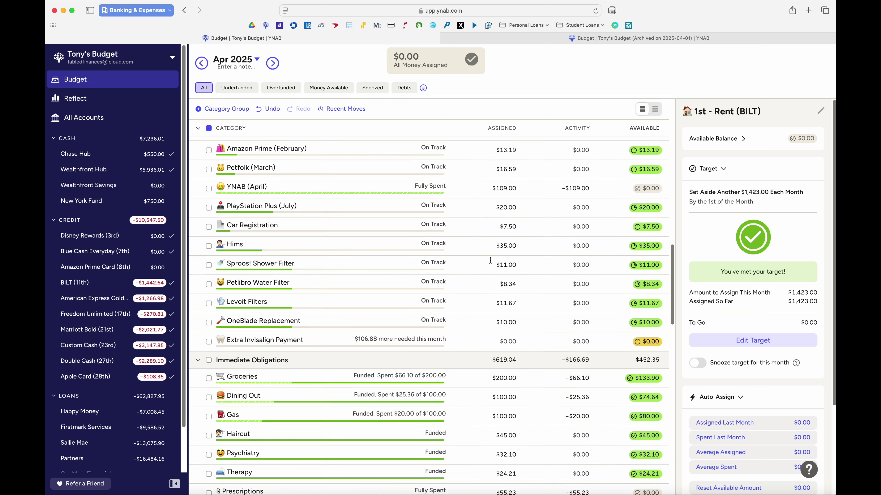
# Check the April 2025 target of Extra Invisalign Payment and clear the amount assigned to 1st - Rent (BILT) in May 2025
pyautogui.scroll(-2, 490, 260)
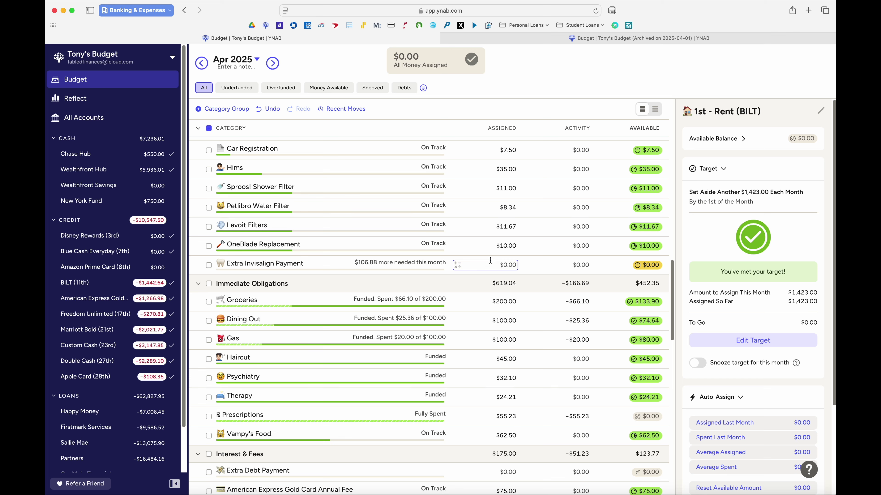
pyautogui.click(490, 264)
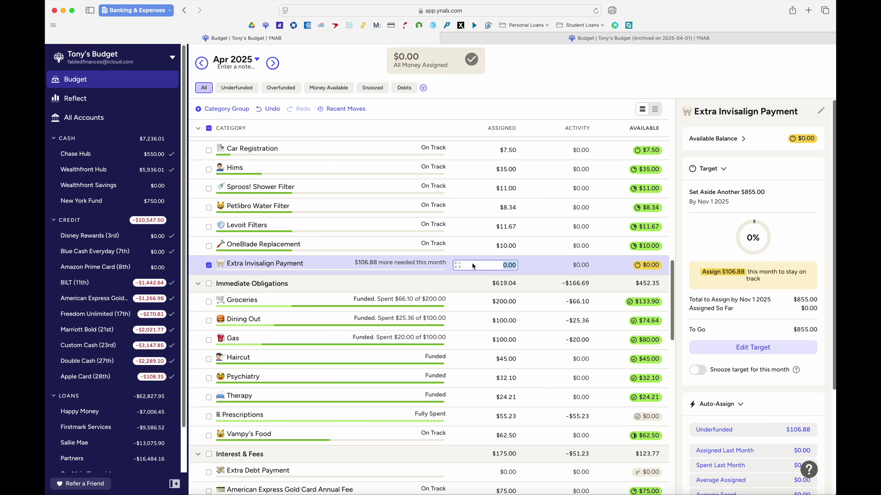
pyautogui.scroll(5, 472, 266)
pyautogui.scroll(-3, 472, 266)
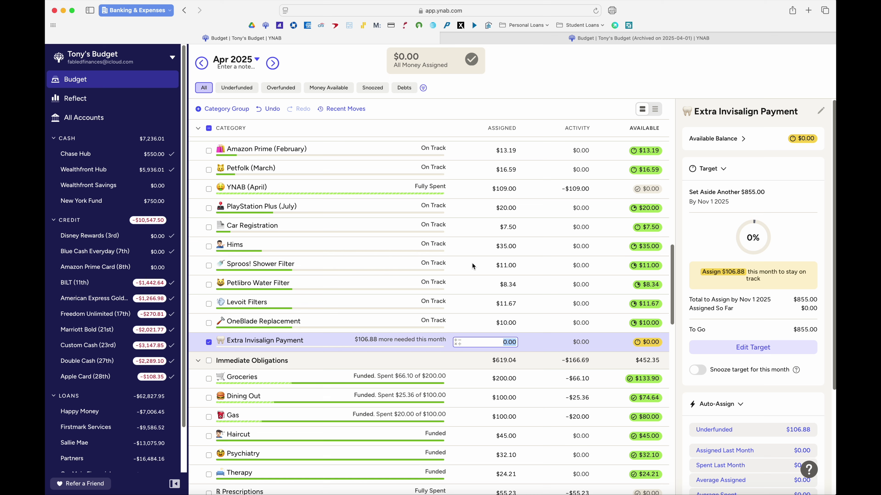
pyautogui.click(272, 63)
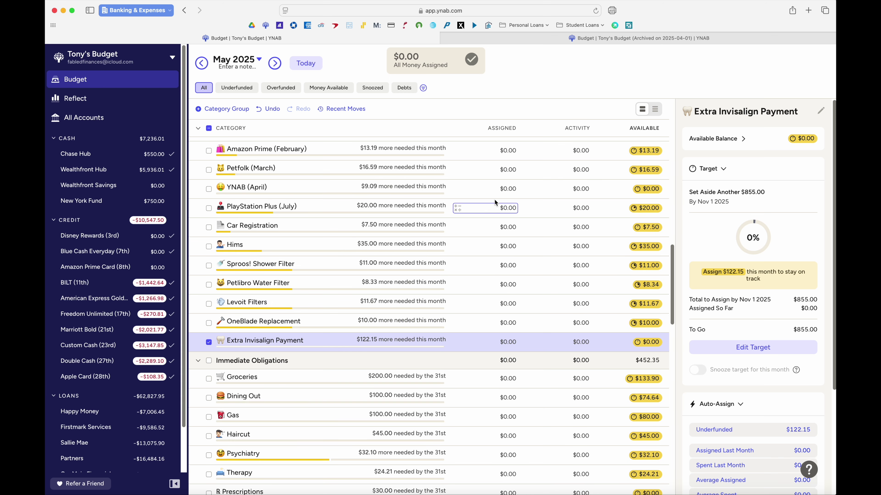
pyautogui.scroll(8, 510, 205)
pyautogui.scroll(10, 516, 207)
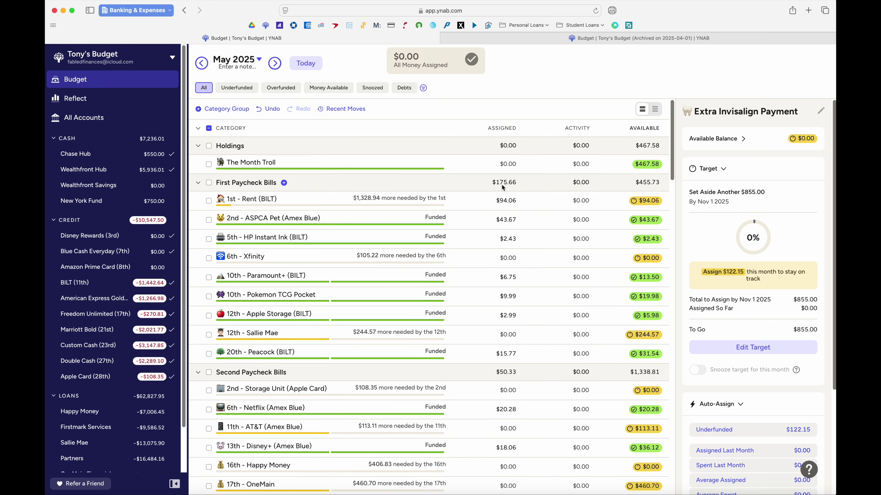
pyautogui.click(505, 202)
pyautogui.press('BackSpace')
pyautogui.press('Return')
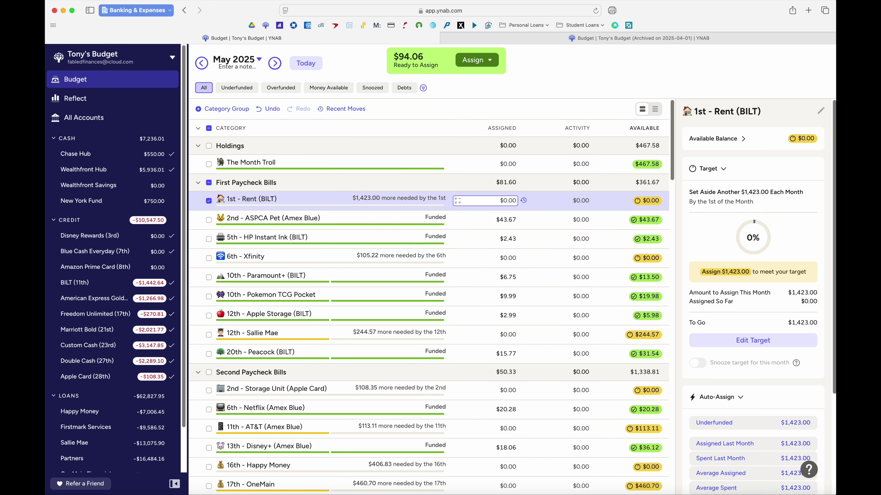
# Clear the May 2025 amount assigned to 24th - Kindle Unlimited (Prime Card)
pyautogui.scroll(-5, 533, 303)
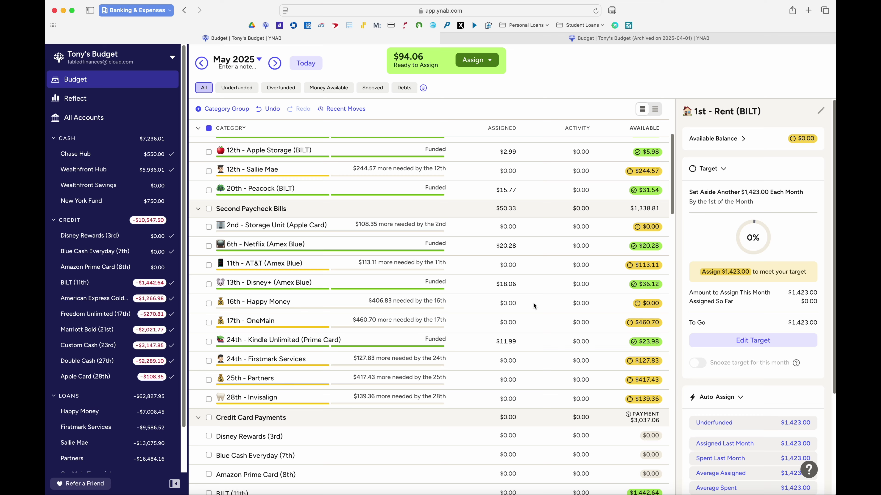
pyautogui.click(506, 342)
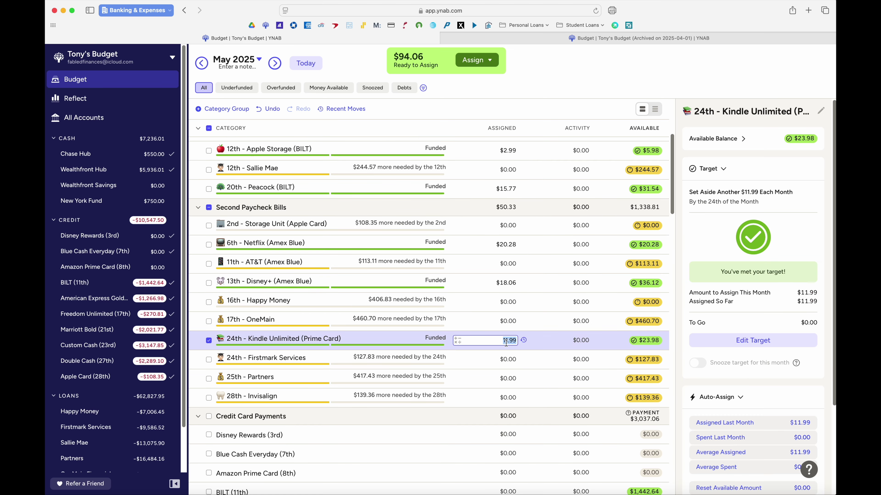
pyautogui.press('BackSpace')
pyautogui.press('Return')
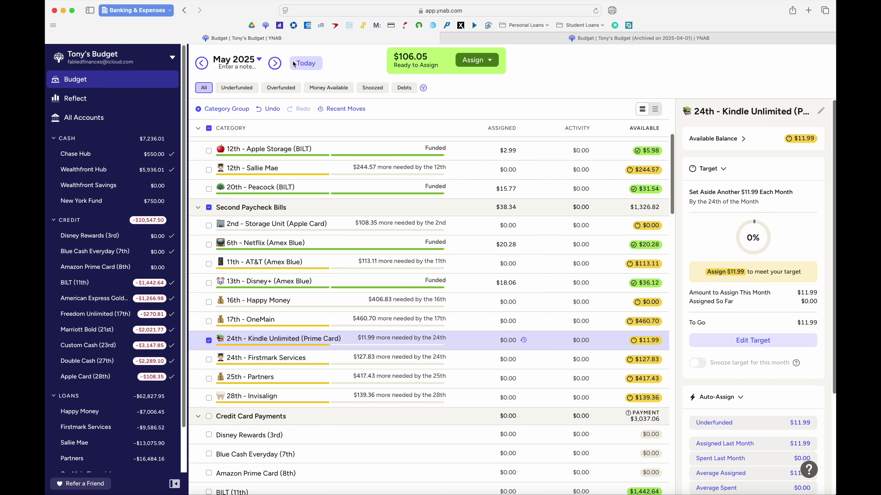
# Compare the April 2025 funding with May and clear the May 2025 amount assigned to 13th - Disney+ (Amex Blue)
pyautogui.click(313, 62)
pyautogui.scroll(-20, 492, 281)
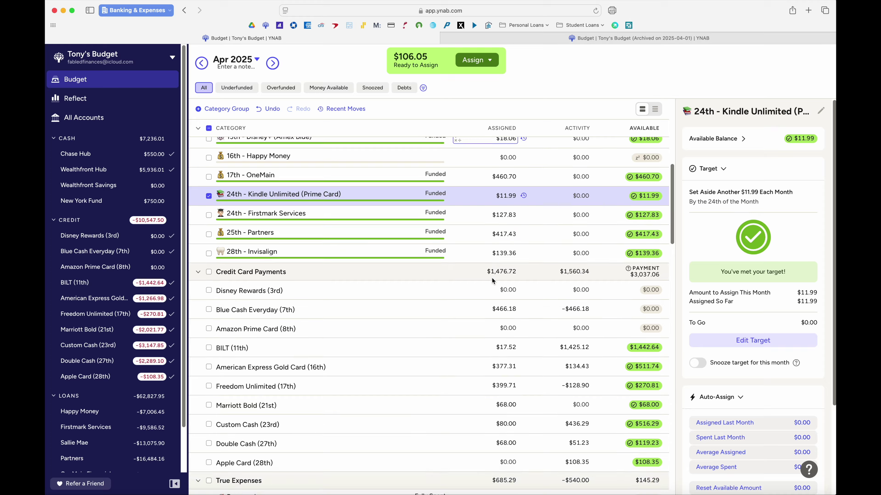
pyautogui.scroll(-1, 492, 280)
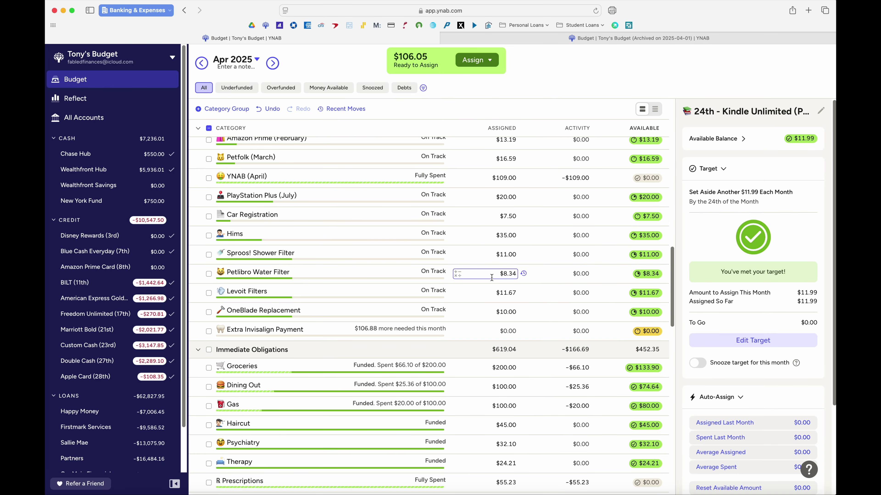
pyautogui.scroll(10, 492, 278)
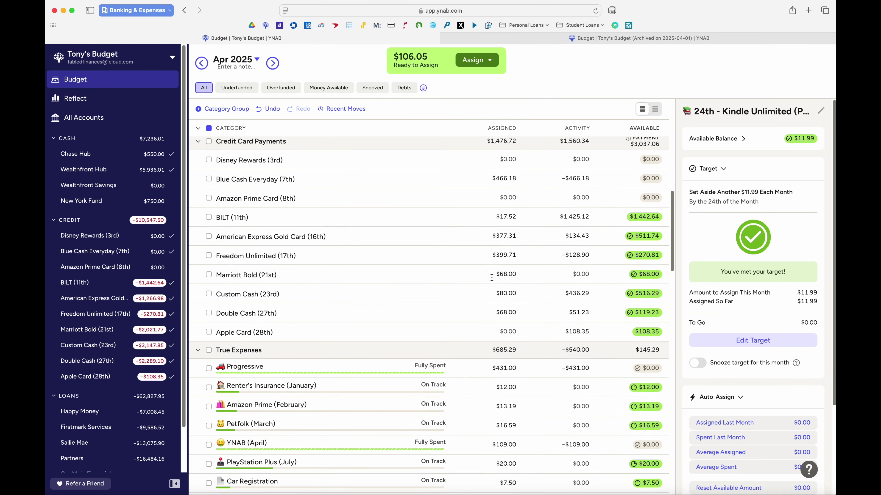
pyautogui.click(273, 63)
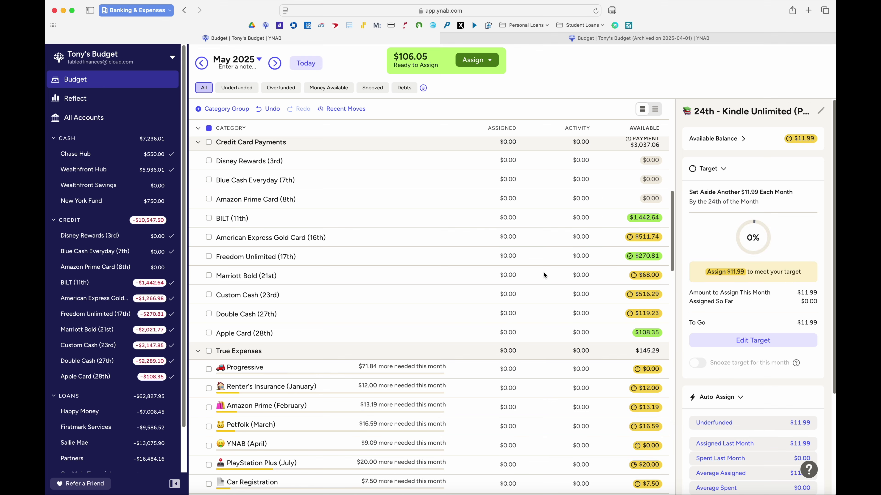
pyautogui.scroll(-4, 544, 272)
pyautogui.scroll(14, 543, 271)
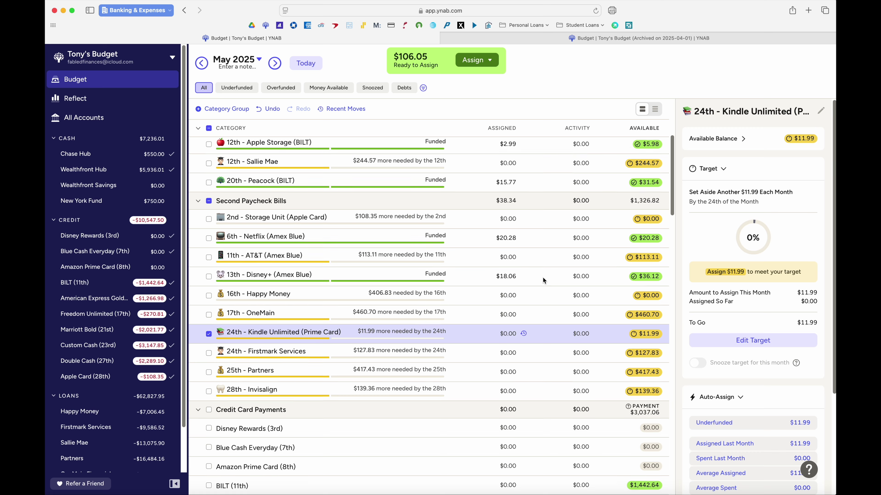
pyautogui.scroll(-2, 543, 277)
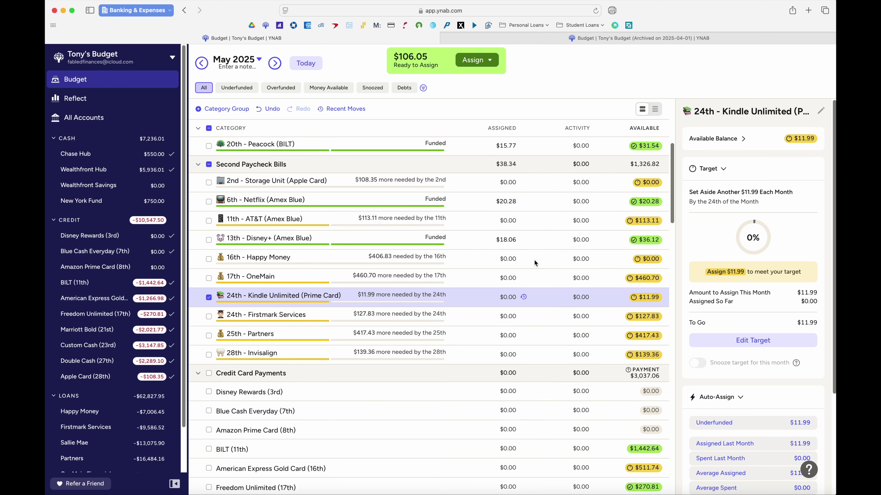
pyautogui.click(509, 239)
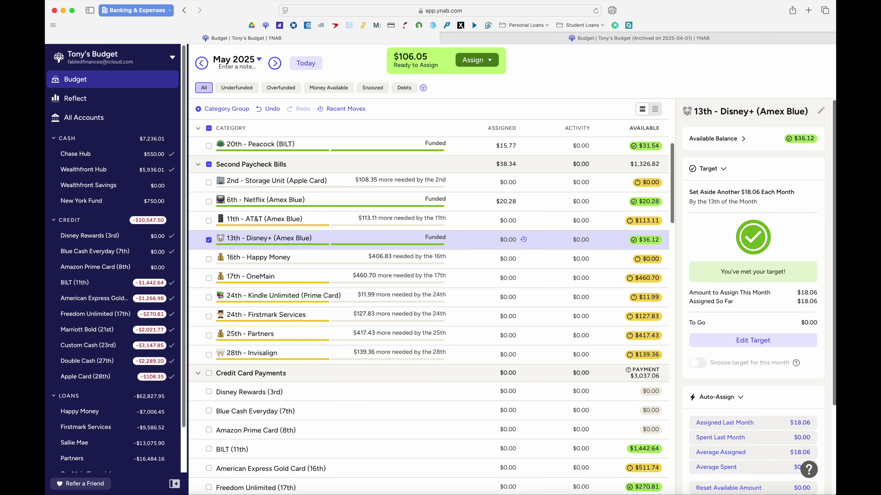
# Assign $106.88 to the Extra Invisalign Payment category in the April 2025 budget
pyautogui.click(291, 65)
pyautogui.scroll(-10, 466, 269)
pyautogui.scroll(-3, 467, 268)
pyautogui.click(503, 367)
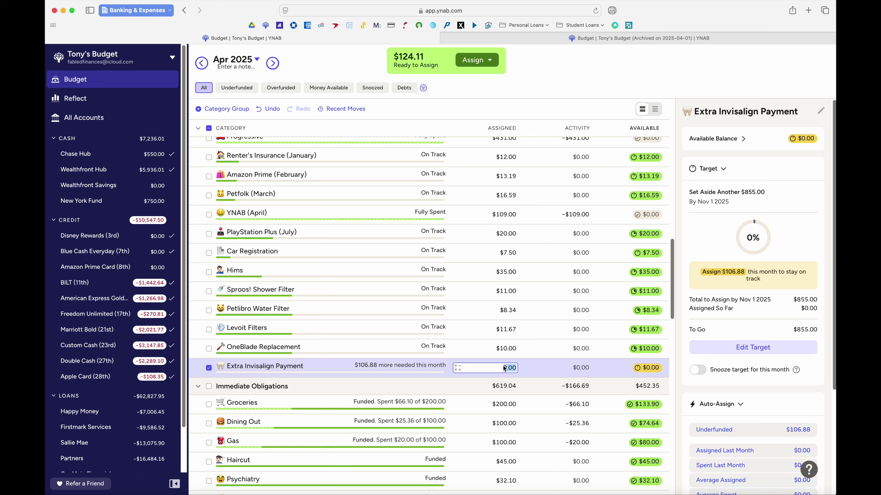
pyautogui.write('106.88')
pyautogui.press('Return')
# Review the April 2025 funding of Second Paycheck Bills, Credit Card Payments and True Expenses, including Extra Invisalign Payment
pyautogui.scroll(6, 428, 316)
pyautogui.scroll(5, 308, 350)
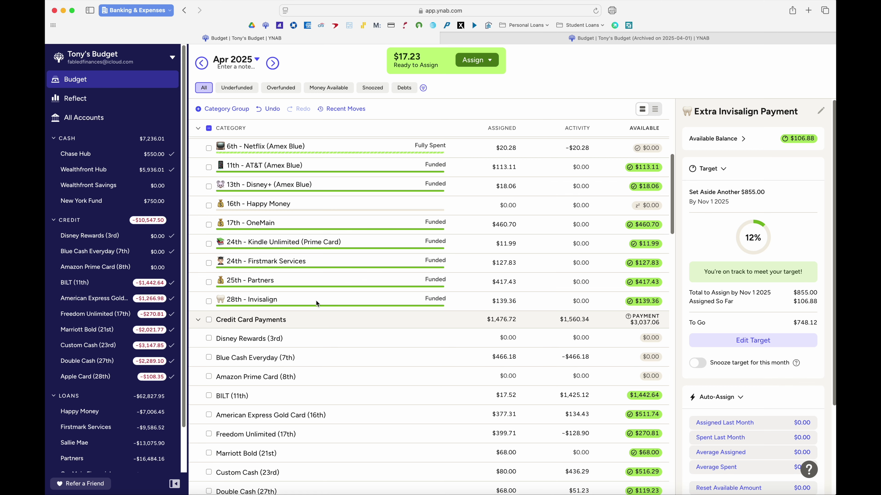
pyautogui.scroll(1, 315, 301)
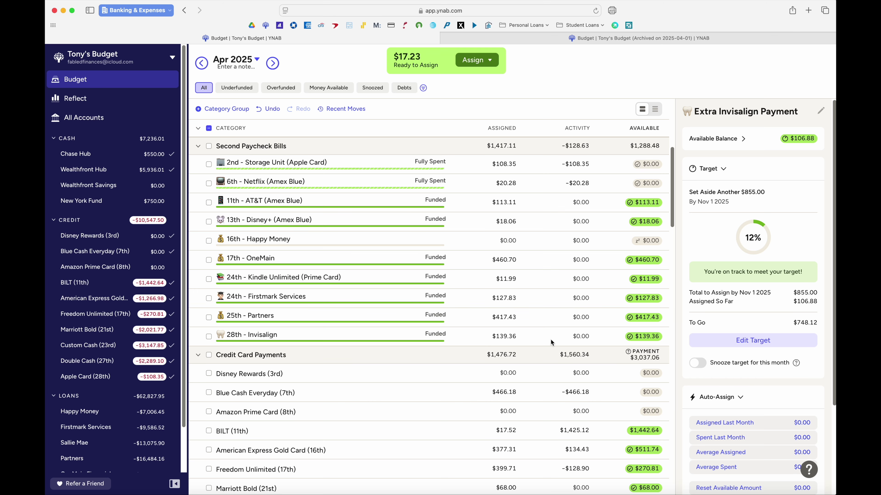
pyautogui.scroll(-5, 551, 341)
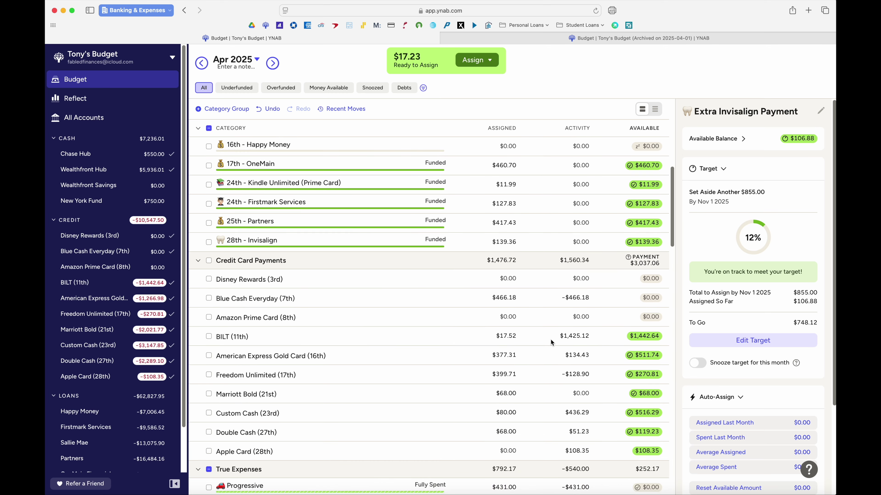
pyautogui.scroll(-10, 550, 338)
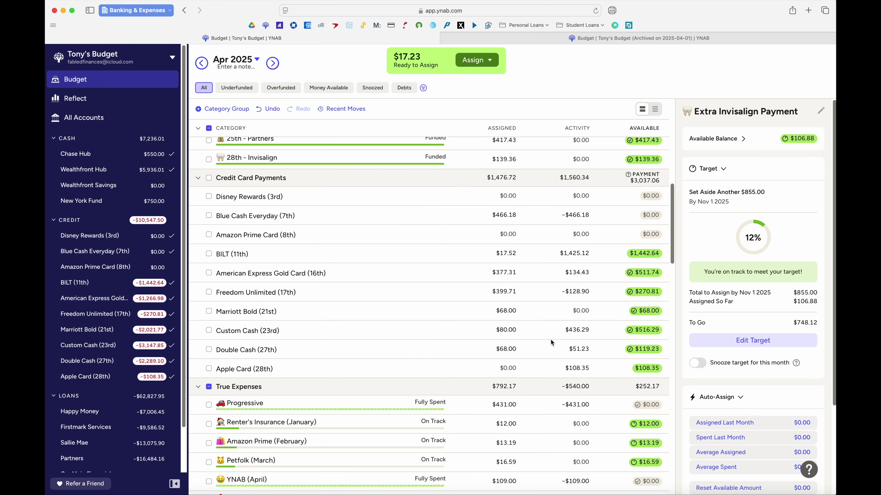
pyautogui.scroll(-5, 550, 338)
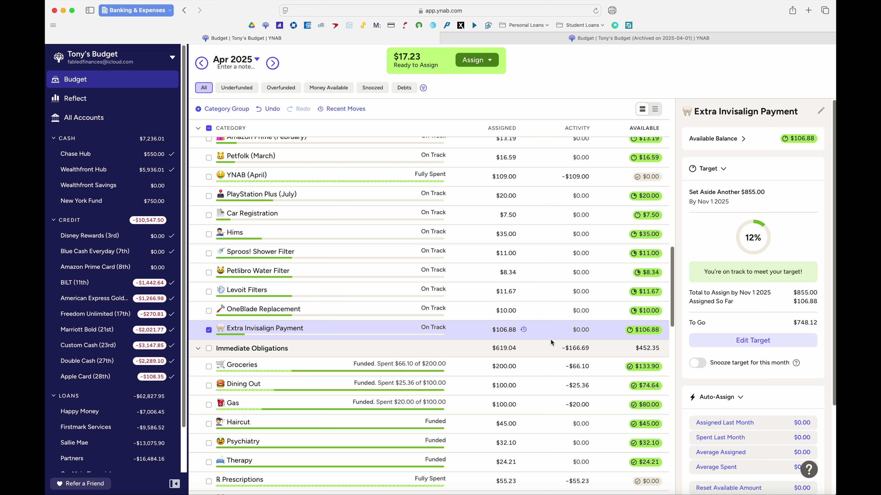
pyautogui.click(497, 331)
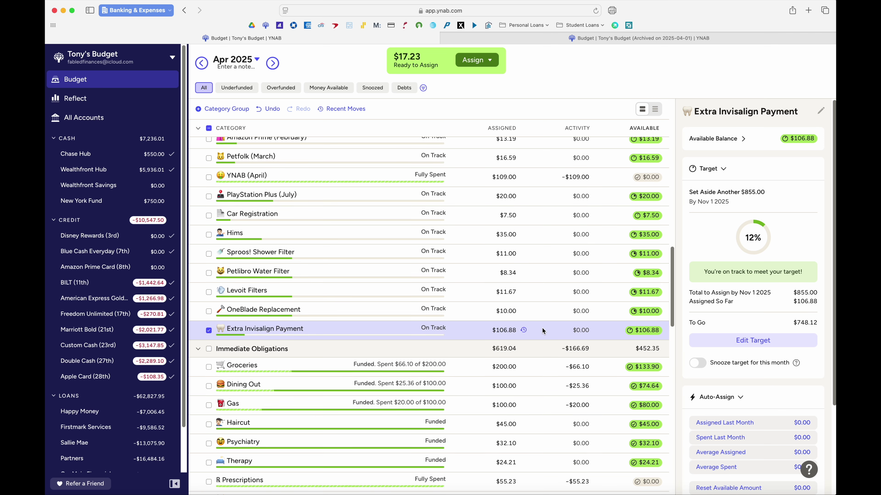
pyautogui.scroll(2, 542, 329)
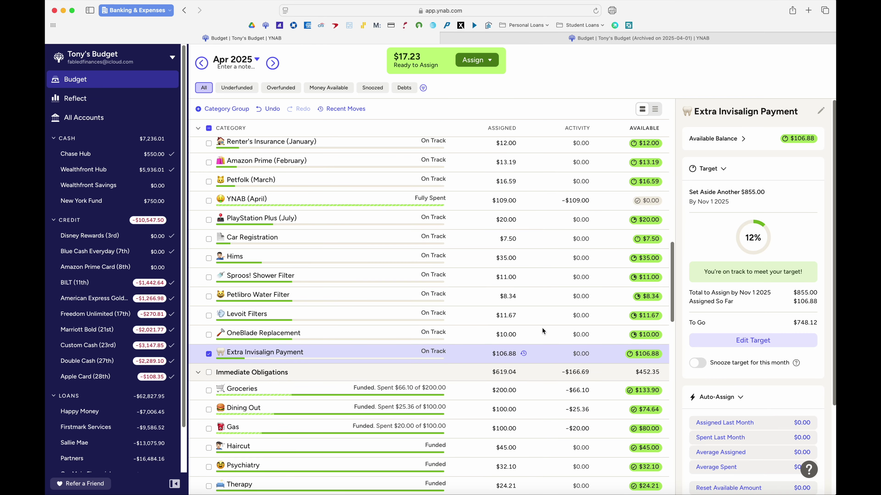
# Assign the remaining $17.23 to 1st - Rent (BILT) in the May 2025 budget
pyautogui.click(272, 63)
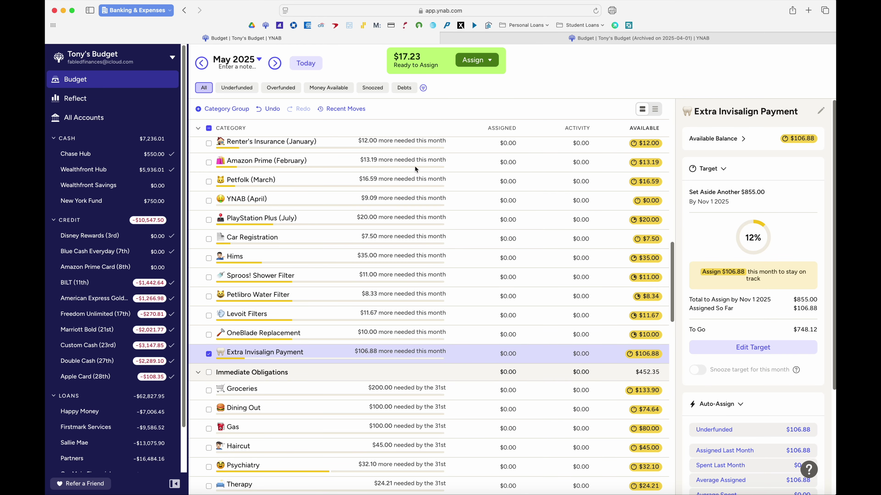
pyautogui.scroll(10, 510, 244)
pyautogui.scroll(15, 511, 248)
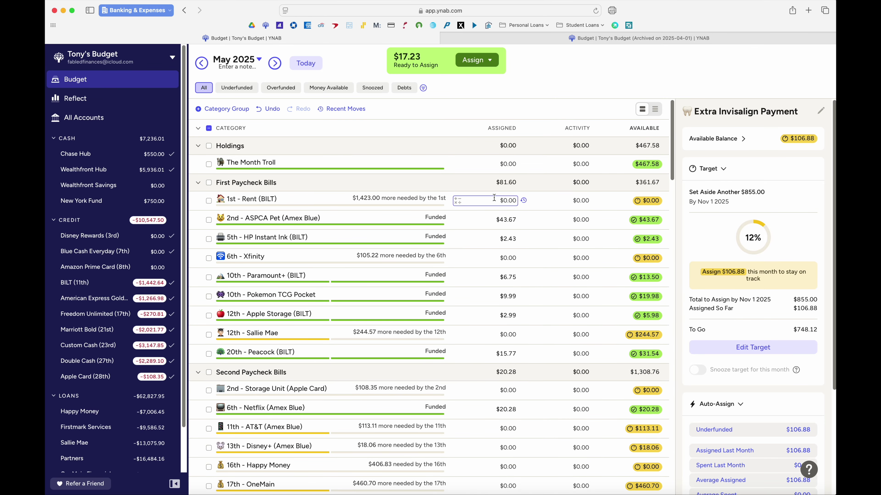
pyautogui.click(495, 200)
pyautogui.write('17.23')
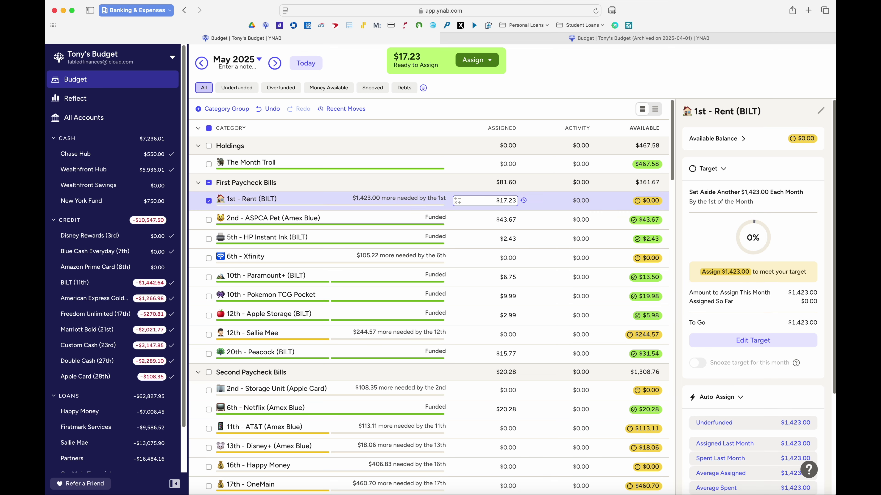
pyautogui.press('Return')
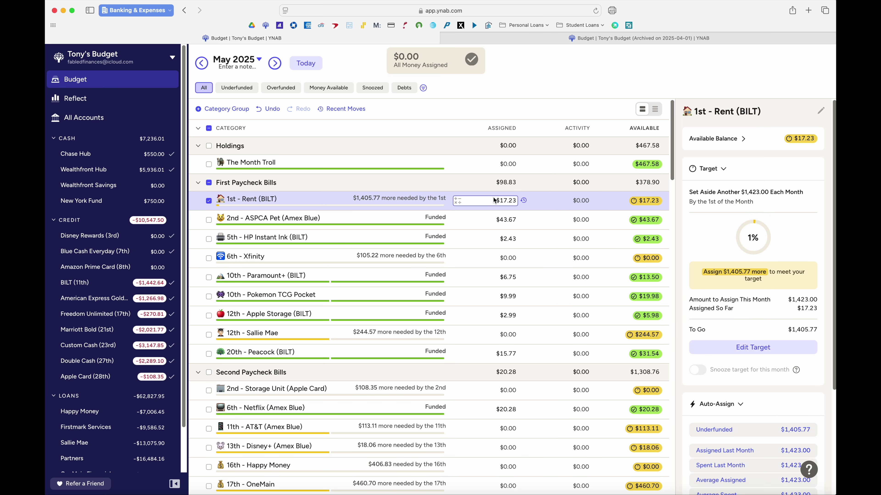
# Return to April 2025, deselect all categories and review the budget summary, category funding and loan account balances
pyautogui.click(310, 67)
pyautogui.scroll(-1, 494, 200)
pyautogui.scroll(1, 493, 199)
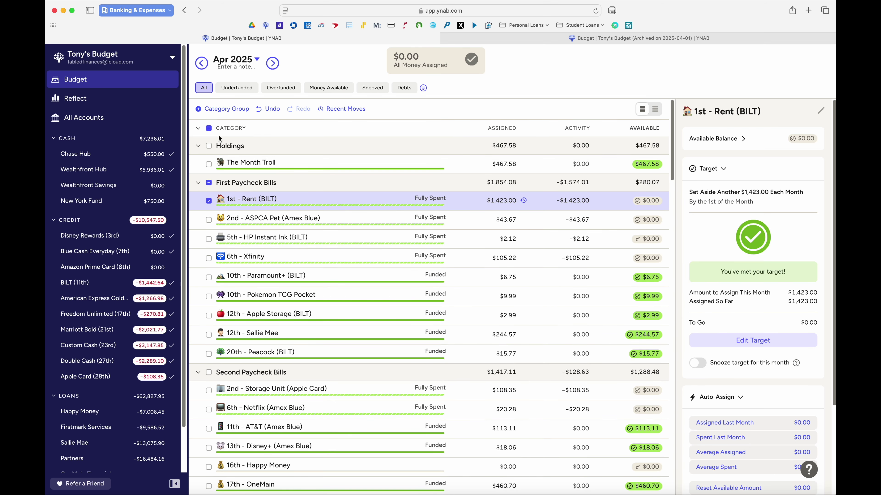
pyautogui.click(208, 129)
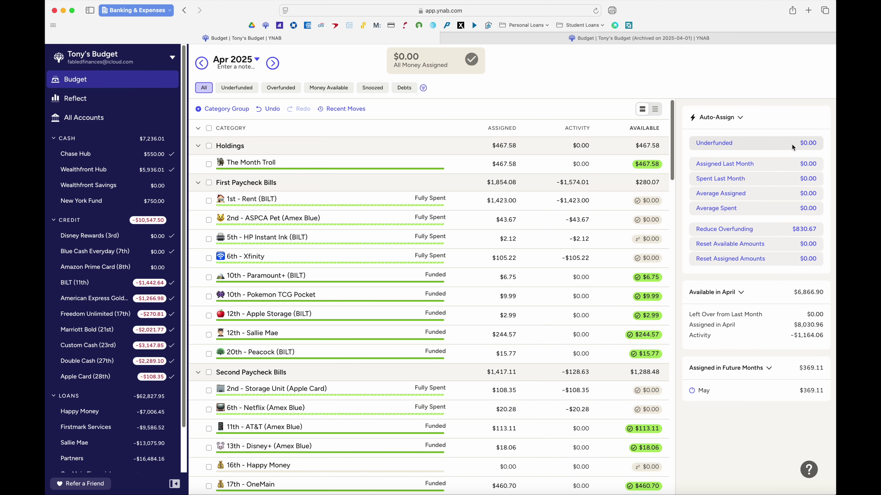
pyautogui.scroll(-5, 574, 245)
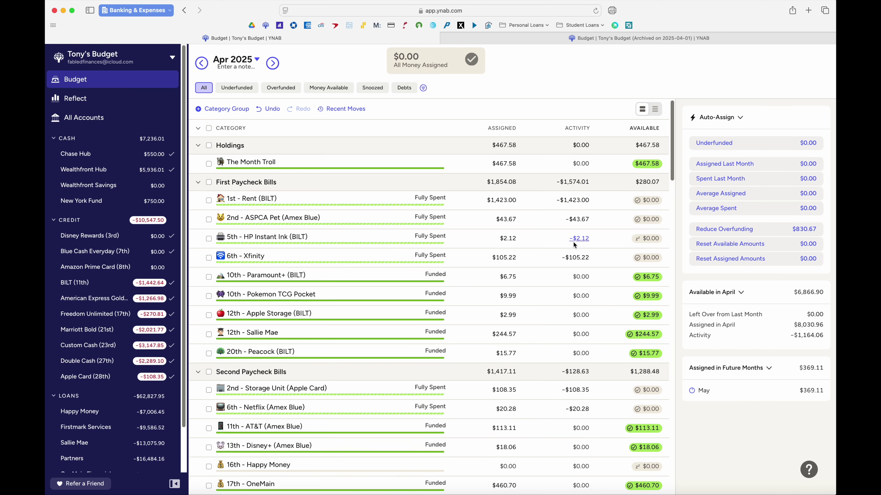
pyautogui.scroll(-6, 574, 245)
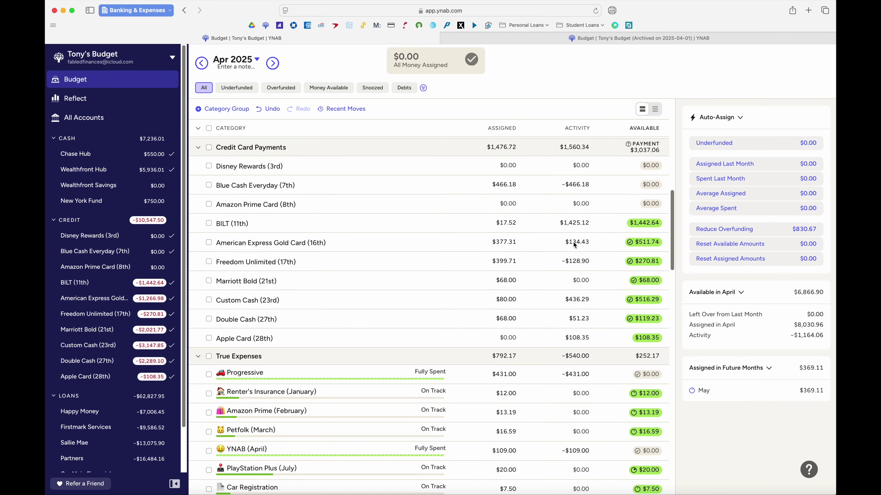
pyautogui.scroll(-5, 574, 245)
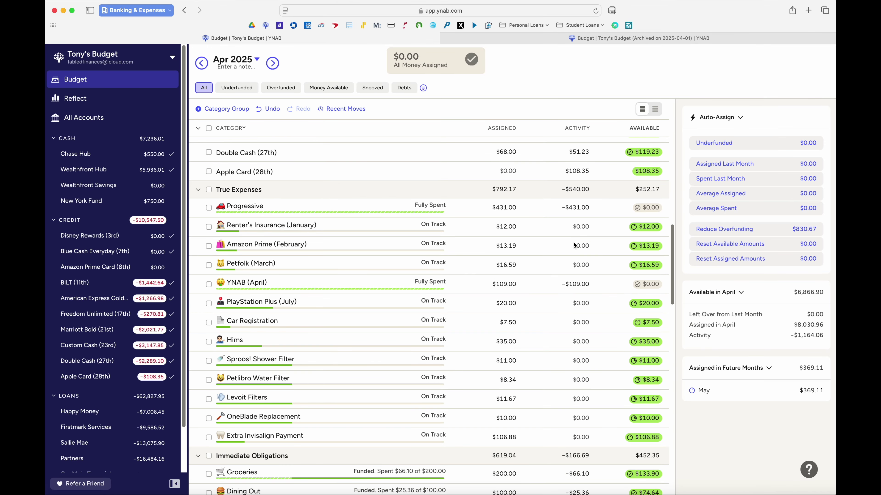
pyautogui.scroll(-1, 574, 245)
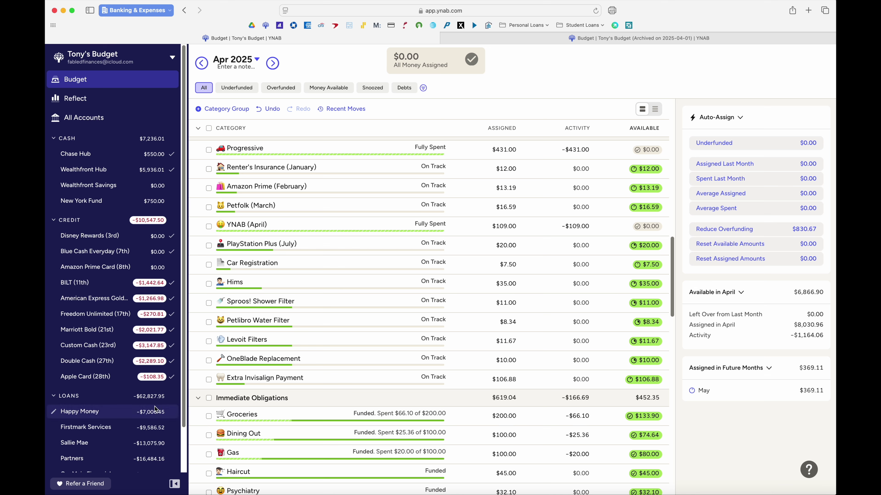
pyautogui.scroll(-2, 155, 410)
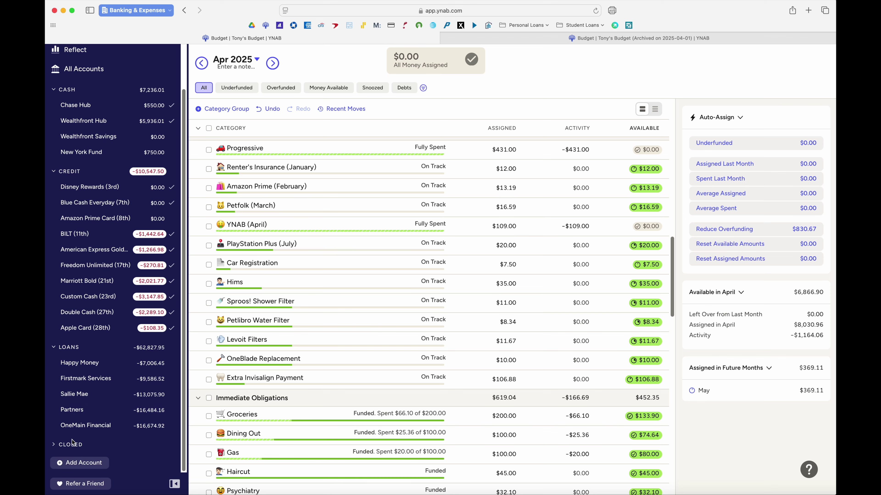
# Check which accounts the Closed group contains and collapse the group again
pyautogui.click(54, 445)
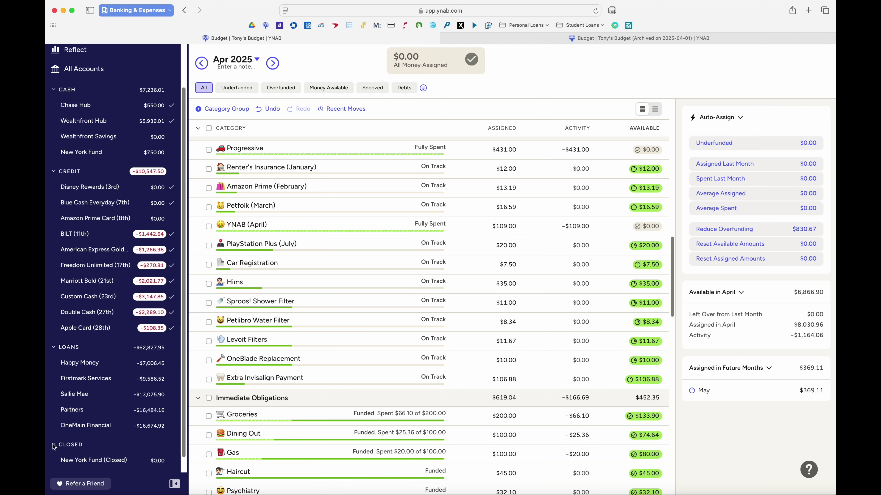
pyautogui.click(54, 445)
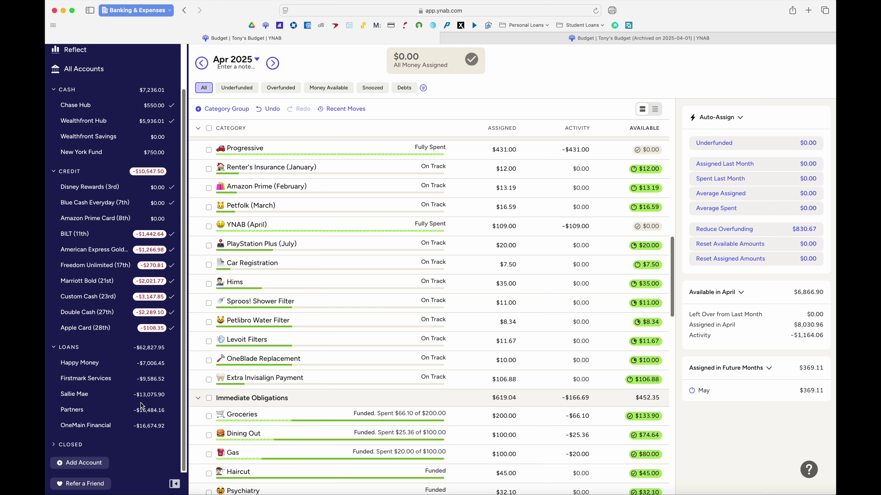
pyautogui.scroll(3, 140, 404)
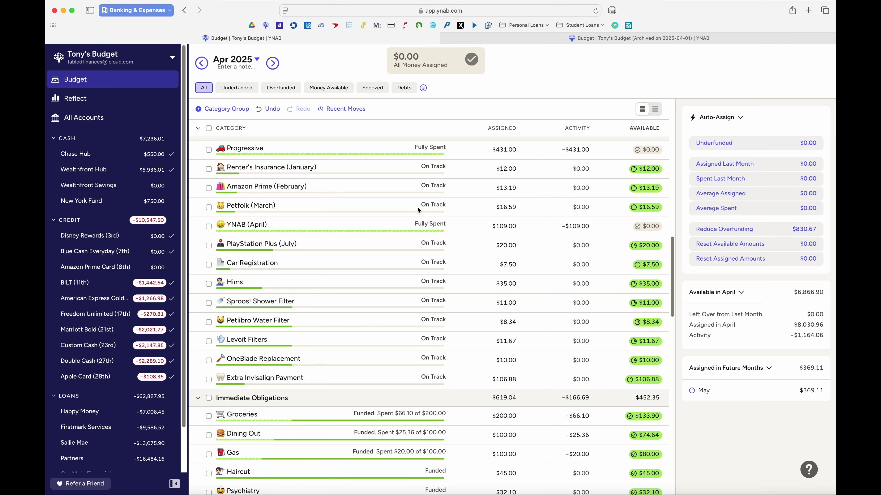
# Switch to the archived budget and review its April 2025 Ready to Assign amount, Holdings and First Paycheck Bills
pyautogui.click(603, 41)
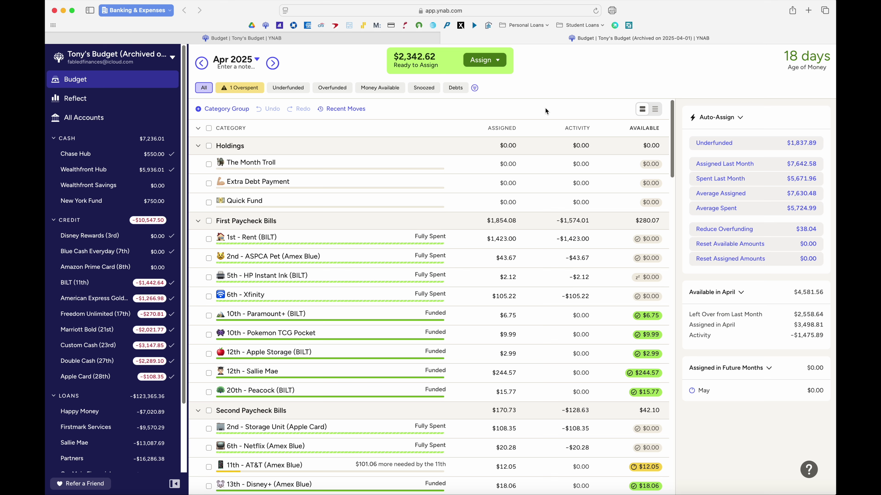
pyautogui.scroll(-1, 553, 224)
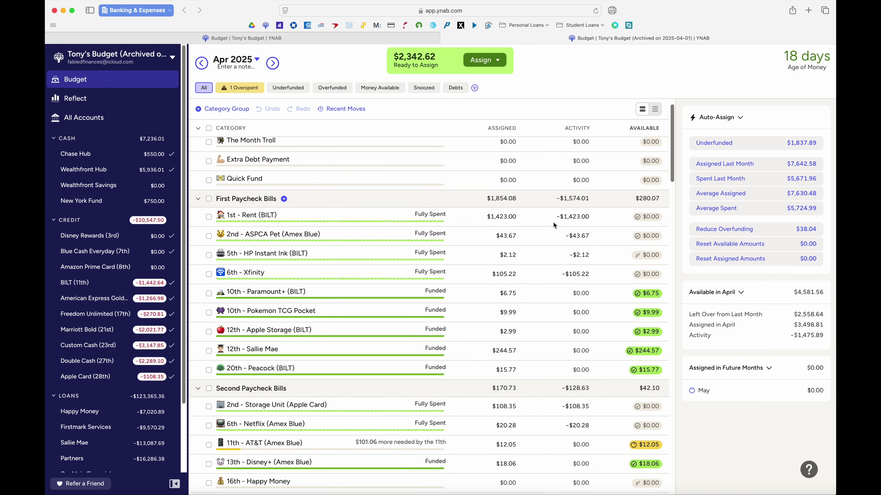
pyautogui.scroll(1, 553, 224)
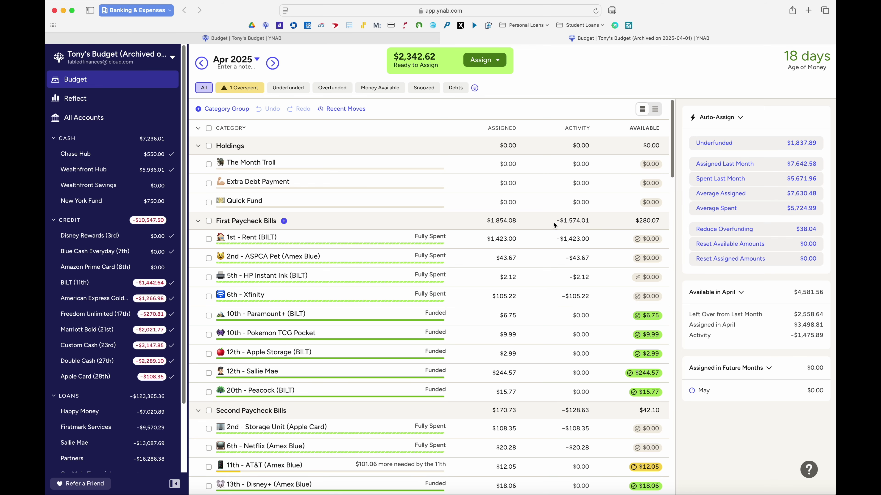
pyautogui.scroll(-1, 552, 221)
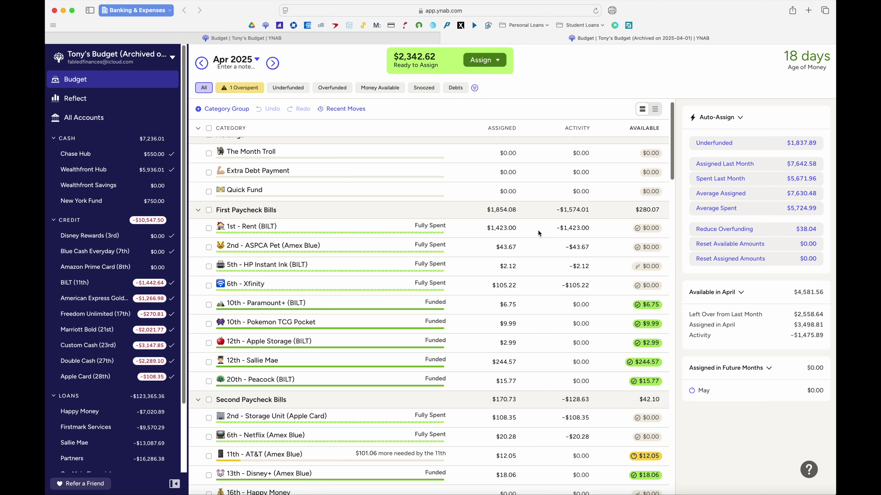
# Auto-assign the underfunded amount to all Second Paycheck Bills categories in the archived April 2025 budget
pyautogui.scroll(-5, 538, 232)
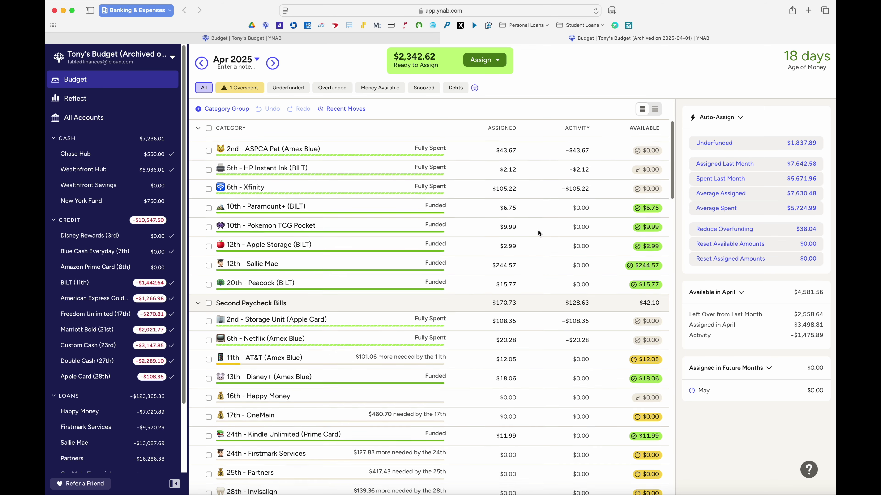
pyautogui.scroll(-1, 538, 232)
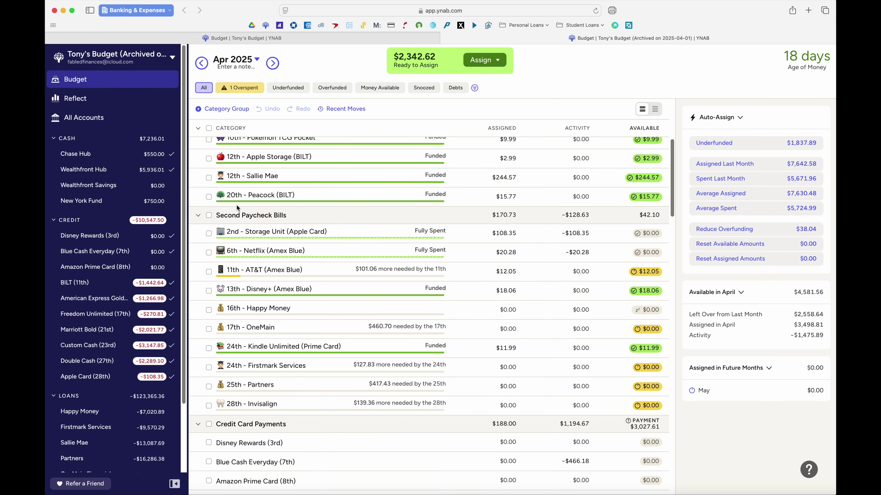
pyautogui.click(208, 215)
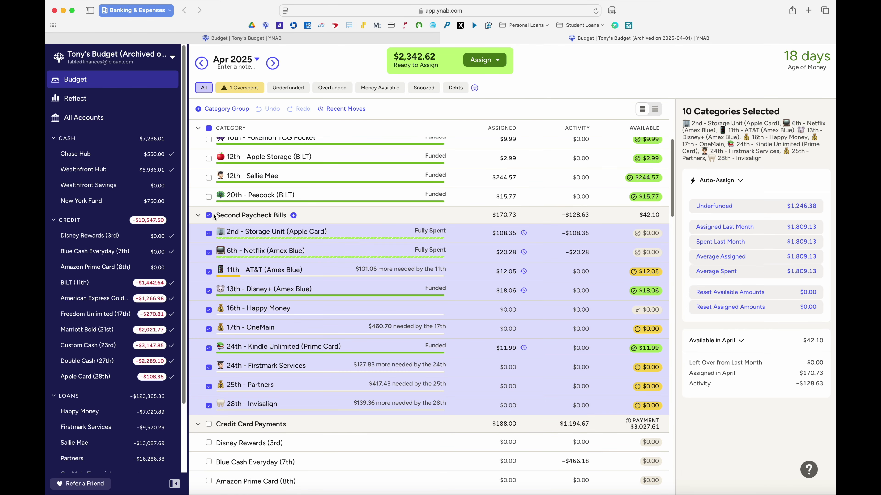
pyautogui.click(735, 207)
# Assign $50.00 to the Double Cash (27th) credit card payment category and deselect it
pyautogui.scroll(-7, 494, 237)
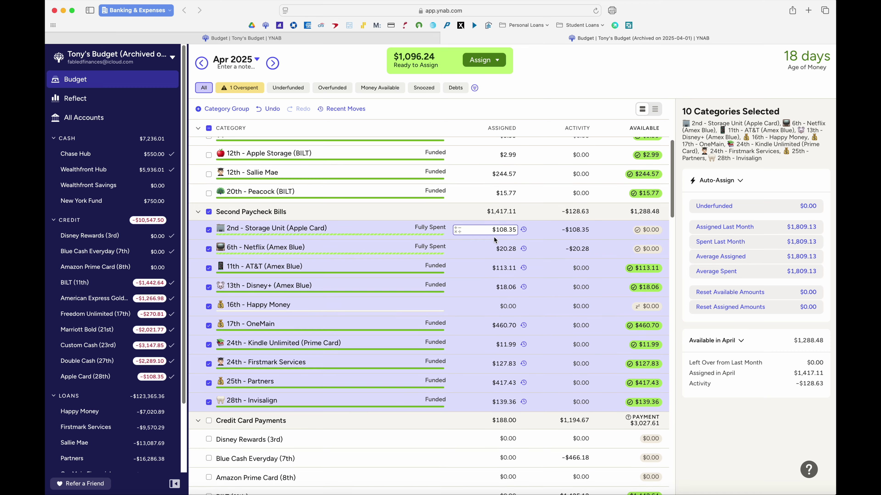
pyautogui.scroll(-6, 494, 237)
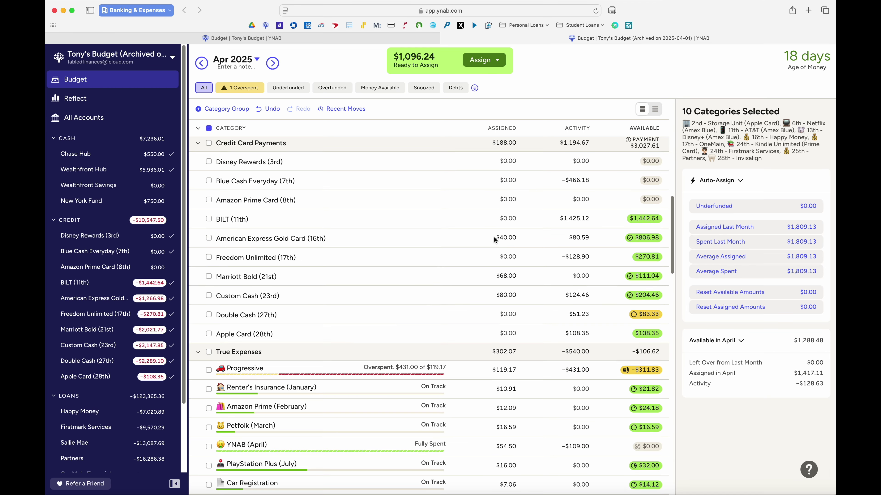
pyautogui.click(503, 315)
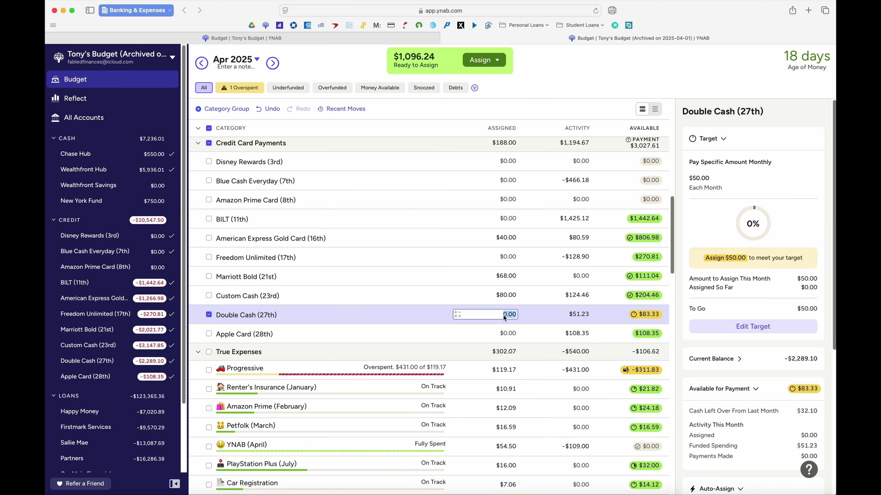
pyautogui.press('Return')
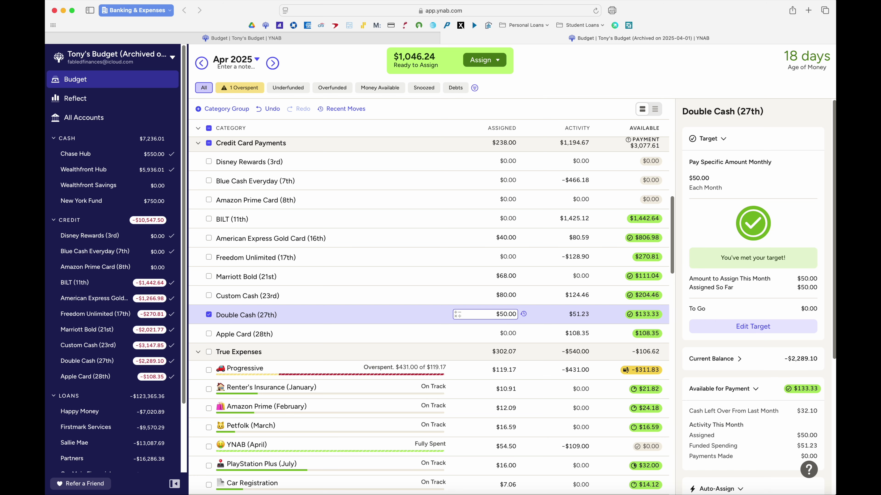
pyautogui.scroll(-4, 493, 312)
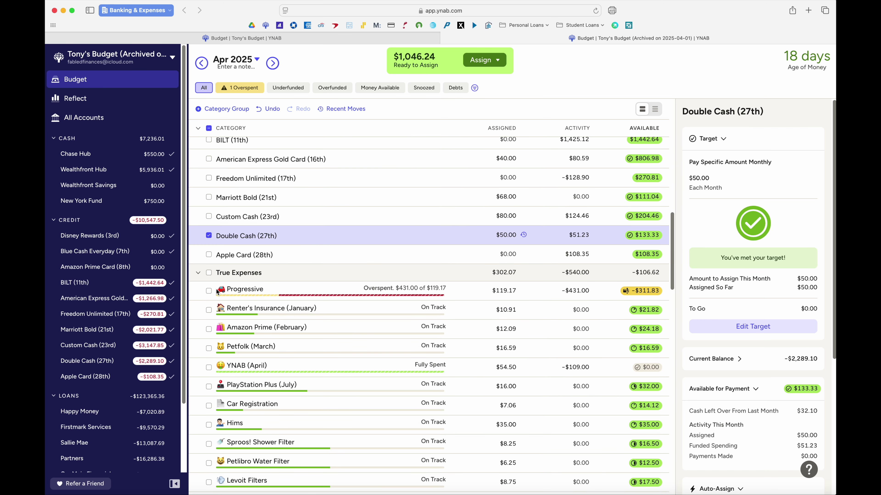
pyautogui.click(210, 236)
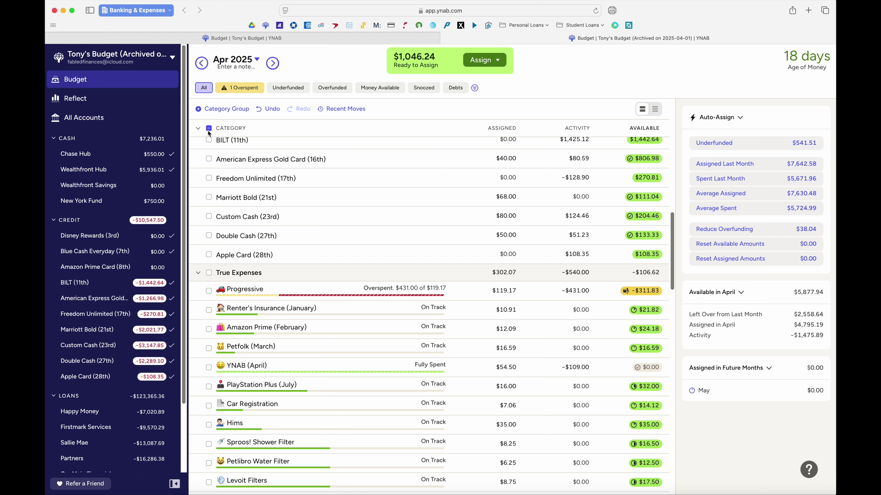
# Auto-assign the underfunded $311.83 to Progressive under True Expenses and deselect the category
pyautogui.click(210, 291)
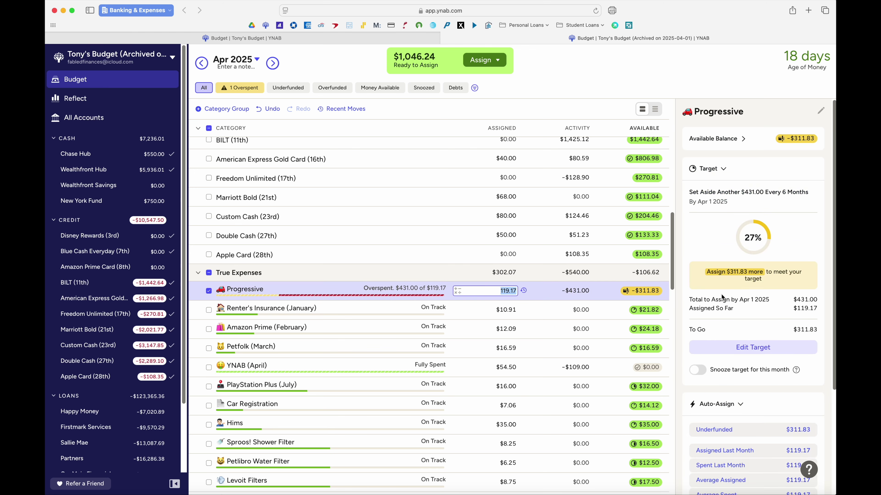
pyautogui.click(747, 432)
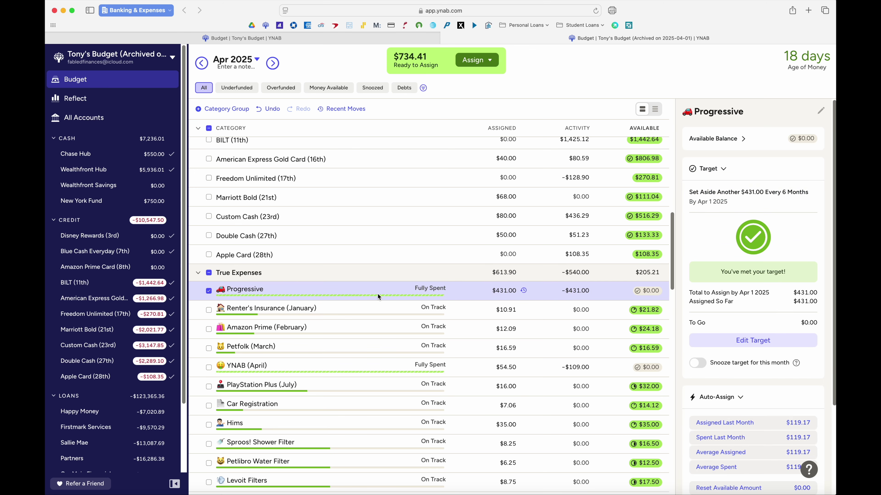
pyautogui.scroll(-3, 376, 294)
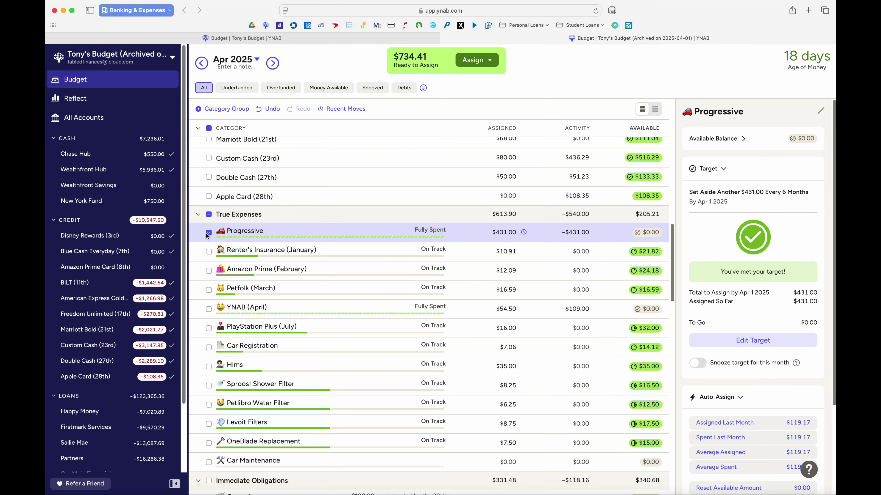
pyautogui.click(209, 232)
# Auto-assign the underfunded $229.68 across all Immediate Obligations categories
pyautogui.scroll(-10, 352, 282)
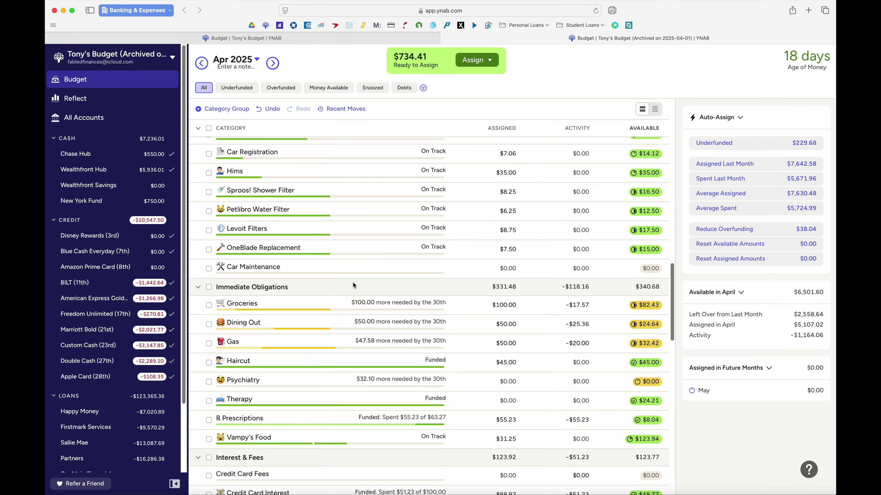
pyautogui.click(209, 288)
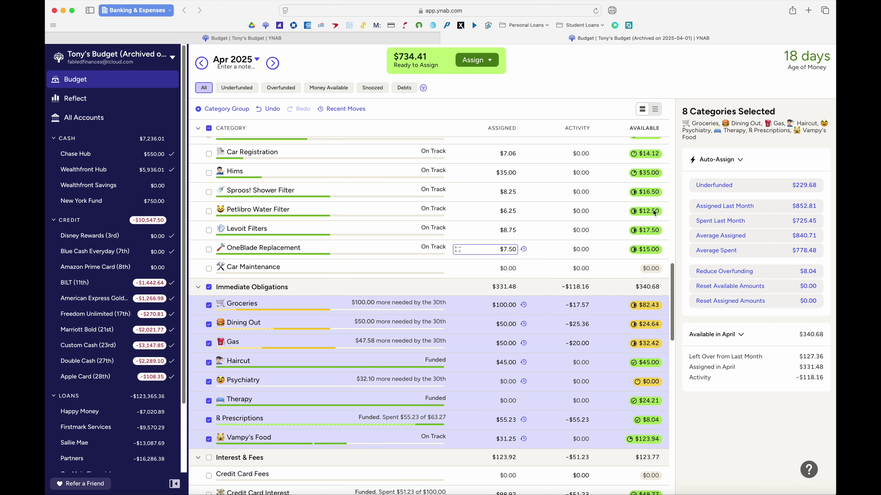
pyautogui.click(754, 184)
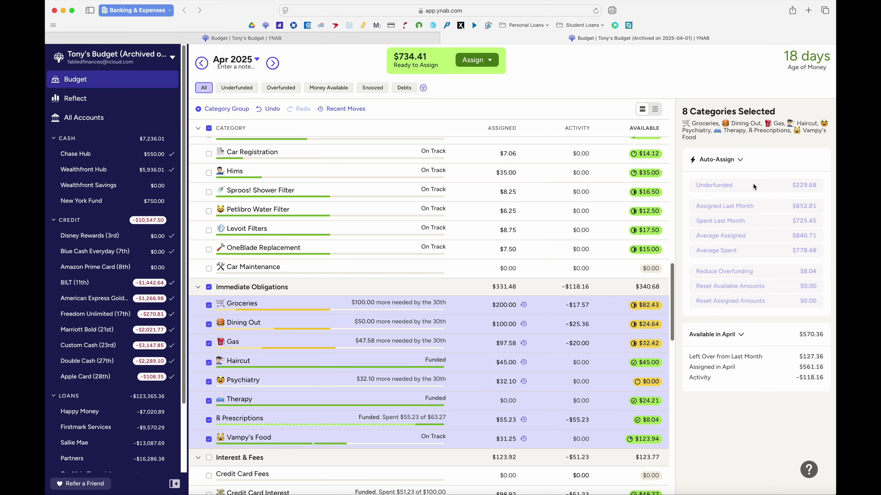
# Add a new category named Fun Money to the Stuff & Things group
pyautogui.scroll(-7, 502, 326)
pyautogui.scroll(-6, 502, 325)
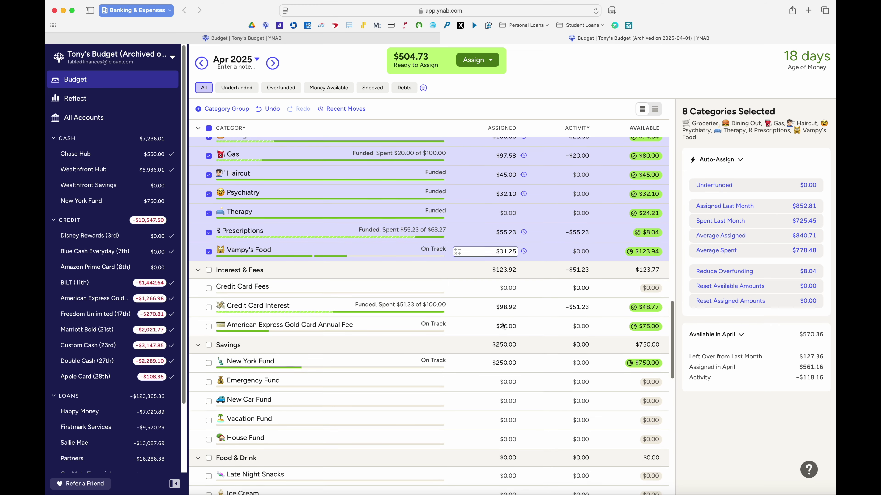
pyautogui.scroll(-9, 503, 325)
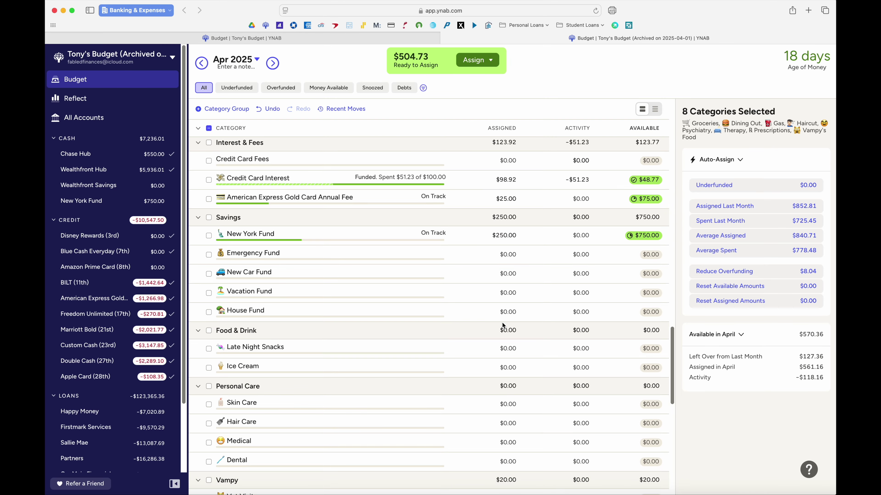
pyautogui.scroll(-12, 503, 323)
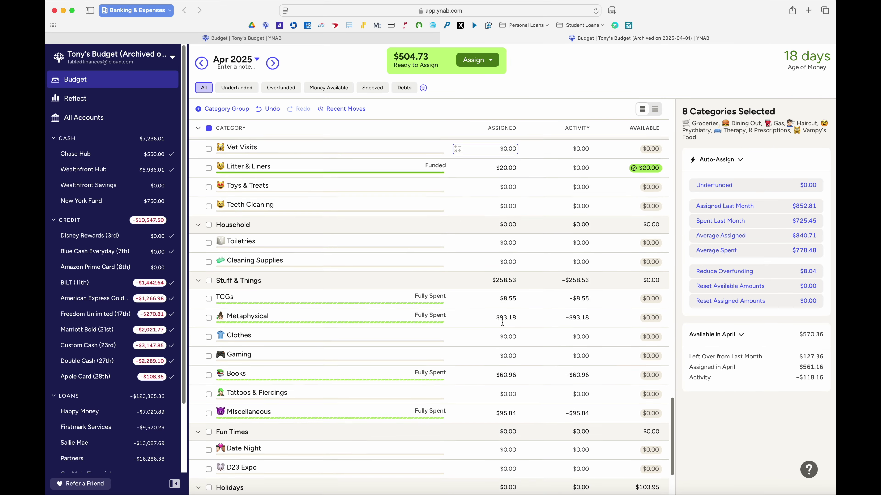
pyautogui.scroll(5, 502, 325)
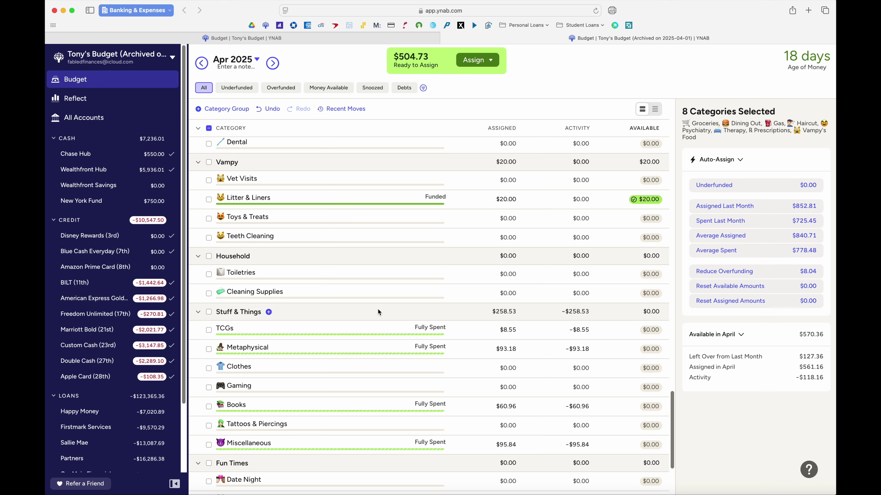
pyautogui.click(269, 313)
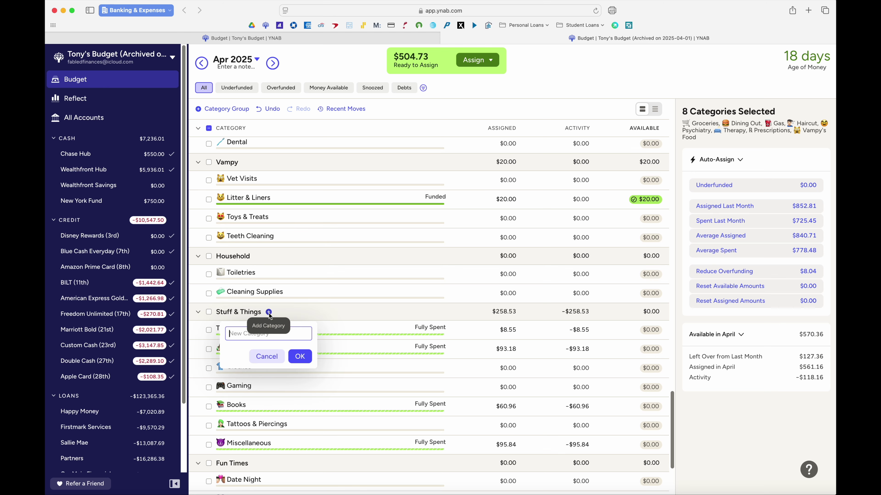
pyautogui.write('Fun Money')
pyautogui.press('Return')
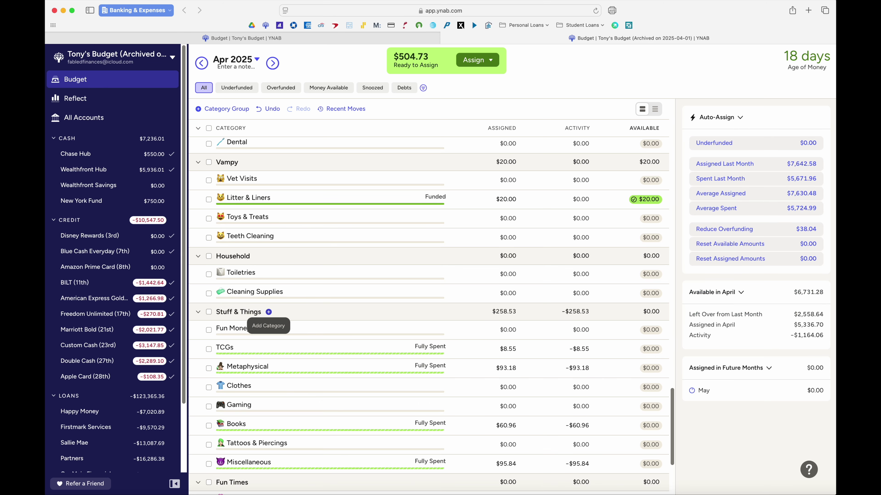
# Assign 300-258.53 ($41.47) to the Fun Money category for April 2025
pyautogui.click(507, 331)
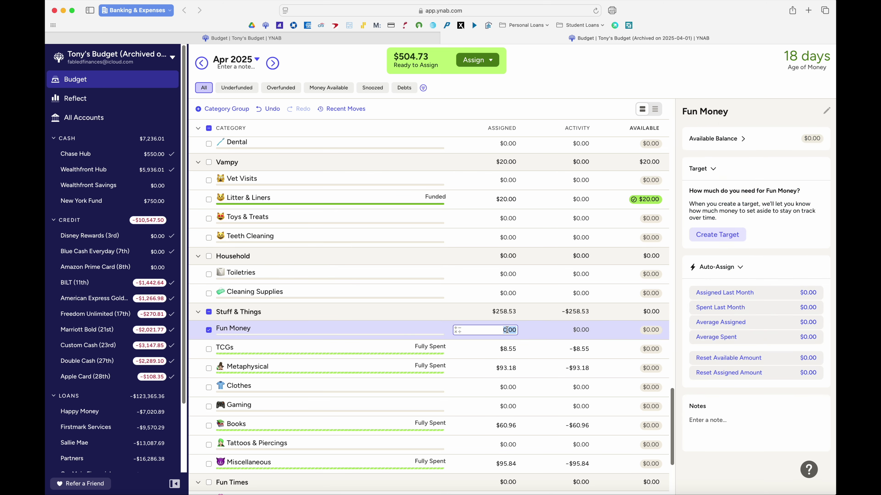
pyautogui.write('300-258.53')
pyautogui.press('Return')
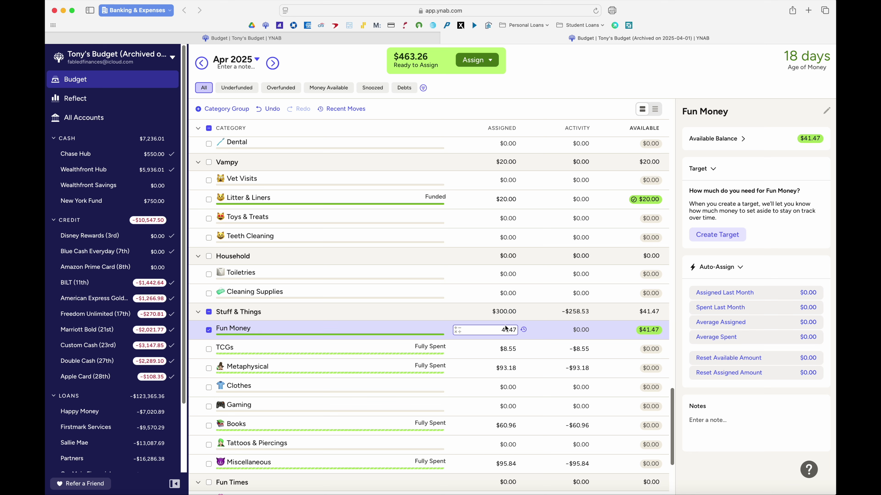
pyautogui.click(550, 330)
# Examine the April 2025 assigned and available amounts from Stuff & Things up through True Expenses
pyautogui.scroll(5, 551, 330)
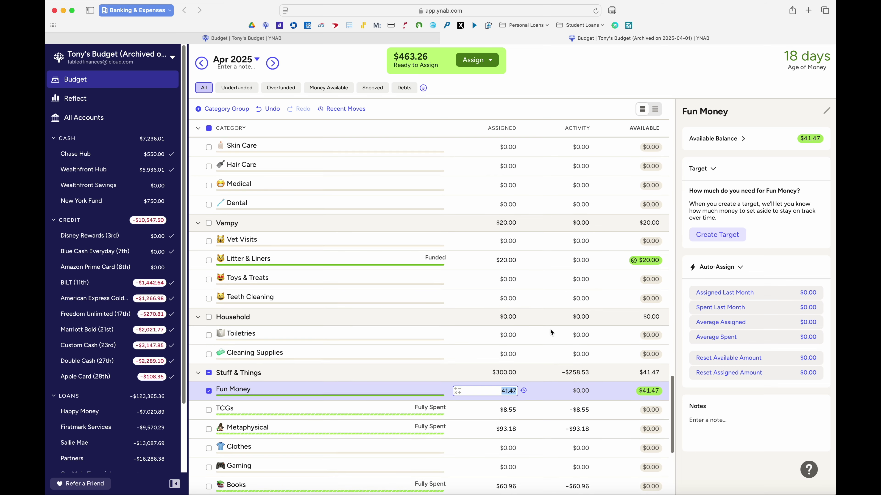
pyautogui.scroll(15, 551, 330)
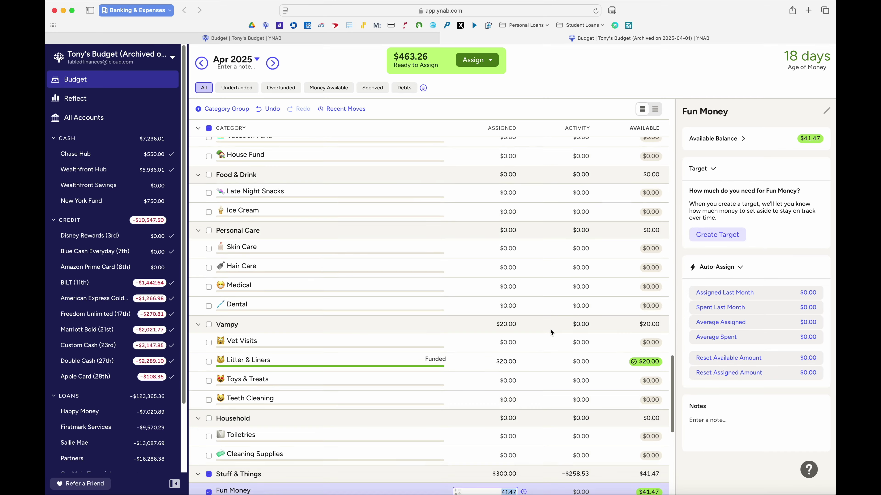
pyautogui.scroll(15, 551, 330)
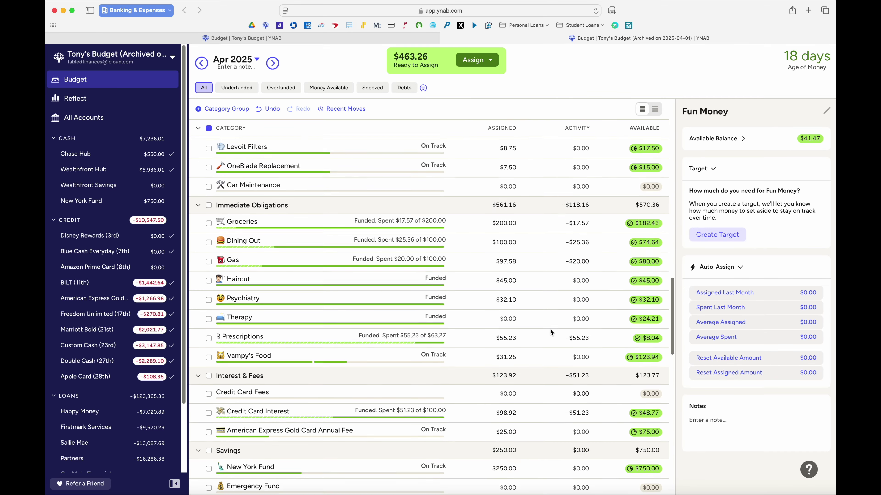
pyautogui.scroll(7, 551, 330)
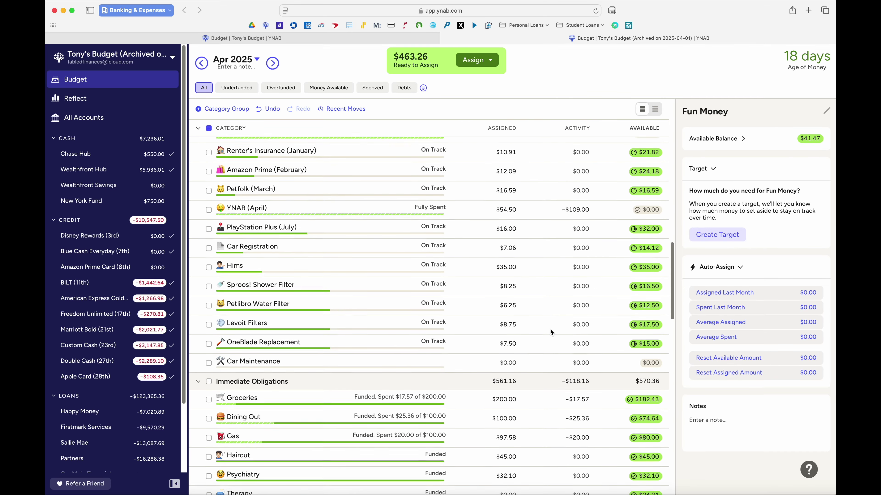
pyautogui.scroll(4, 551, 330)
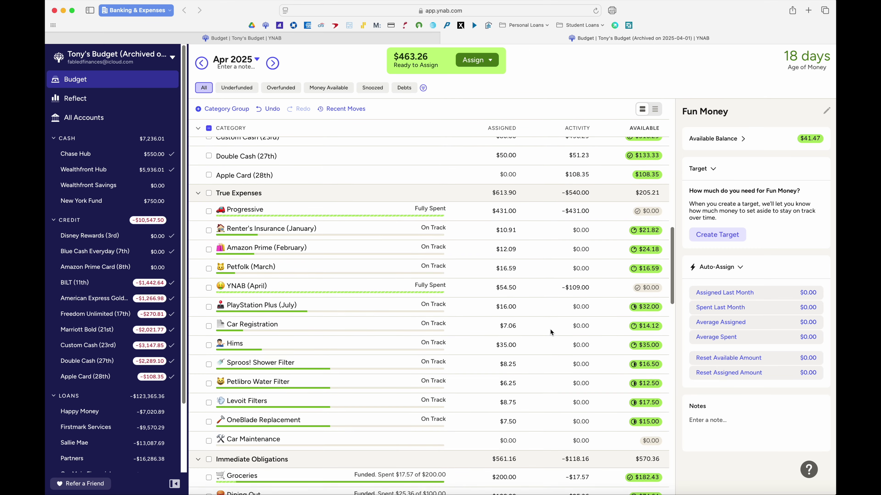
pyautogui.scroll(-3, 550, 330)
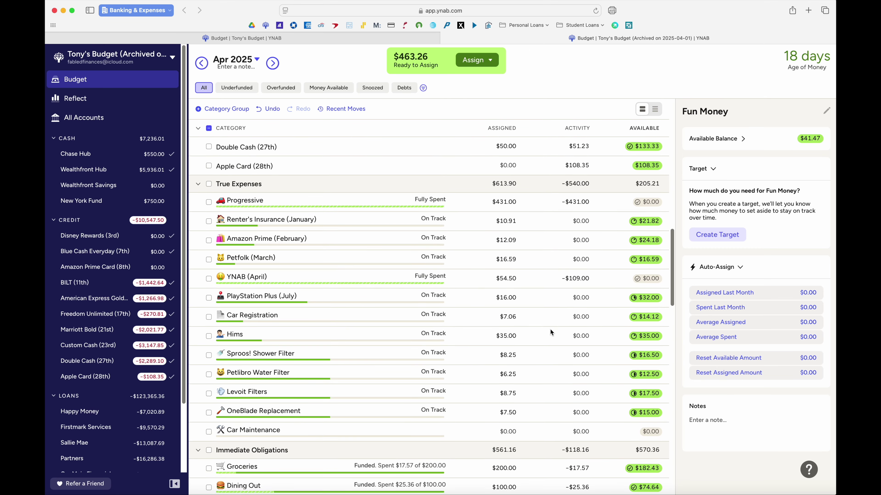
pyautogui.scroll(-2, 551, 330)
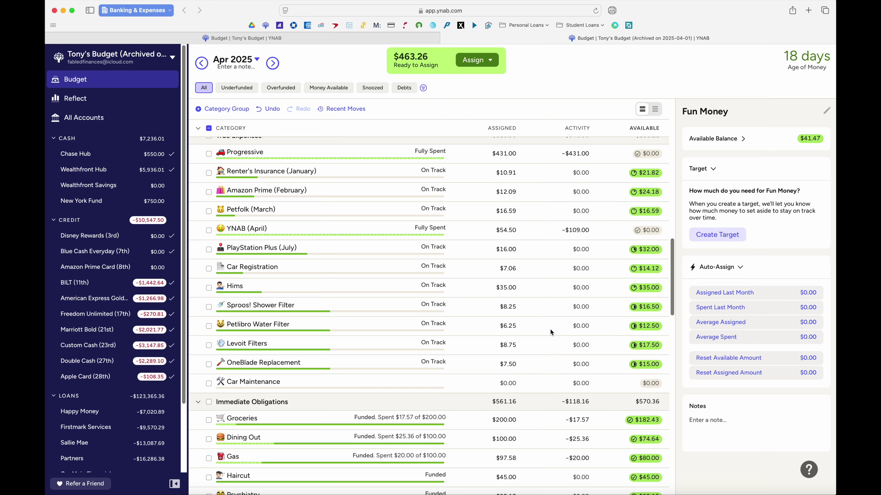
pyautogui.scroll(-12, 550, 330)
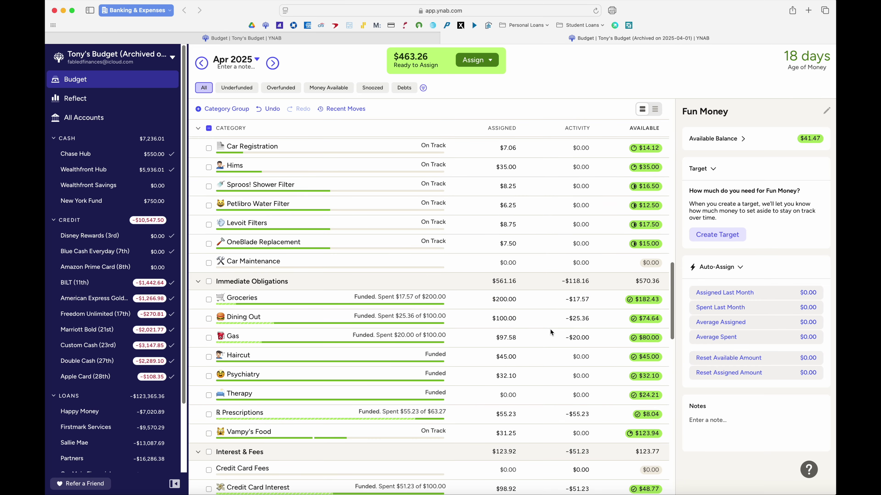
pyautogui.scroll(-1, 551, 329)
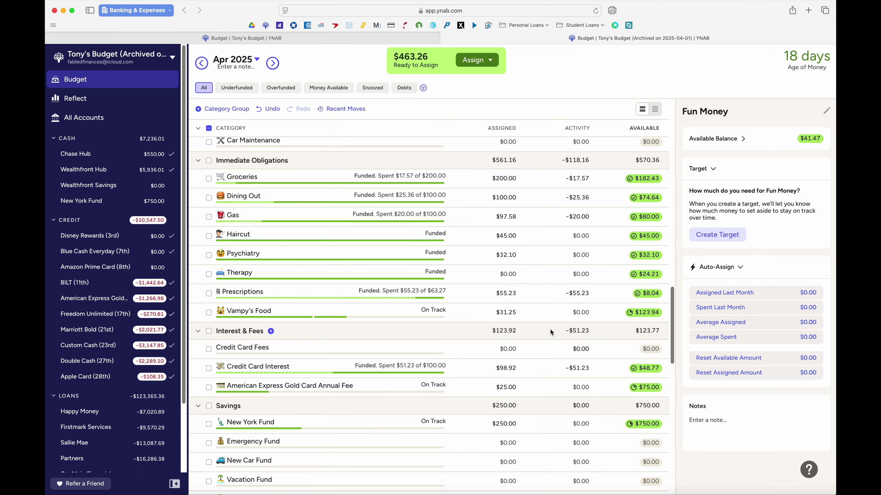
pyautogui.scroll(16, 550, 330)
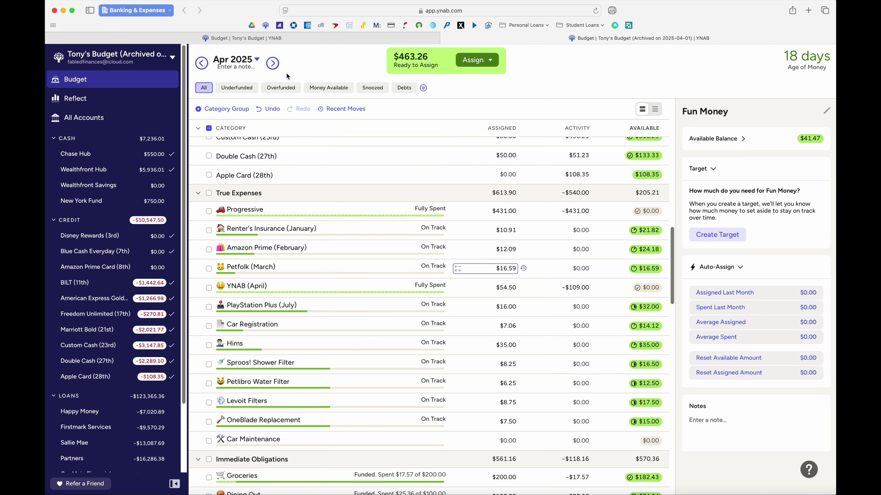
# Add a category named Extra Invisalign Payment to True Expenses and assign it $106.88 for April 2025
pyautogui.click(270, 193)
pyautogui.write('Extra Invisalign Payment')
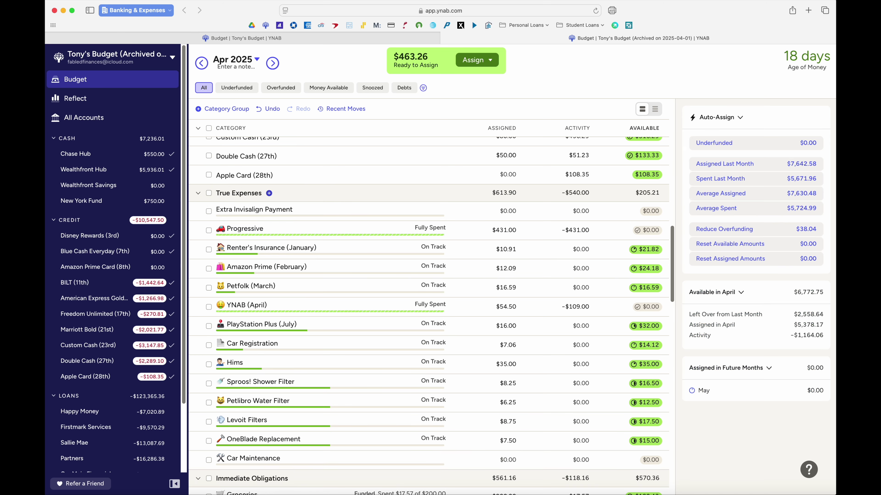
pyautogui.click(442, 211)
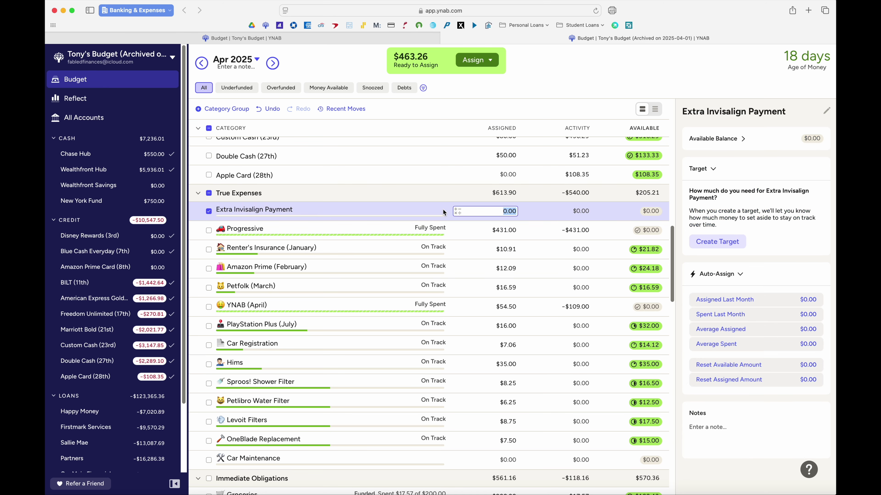
pyautogui.write('106.88')
pyautogui.press('Return')
pyautogui.press('Tab')
# Examine the funding of the remaining April categories, the Credit Card Payments group and the account balances
pyautogui.scroll(-10, 517, 235)
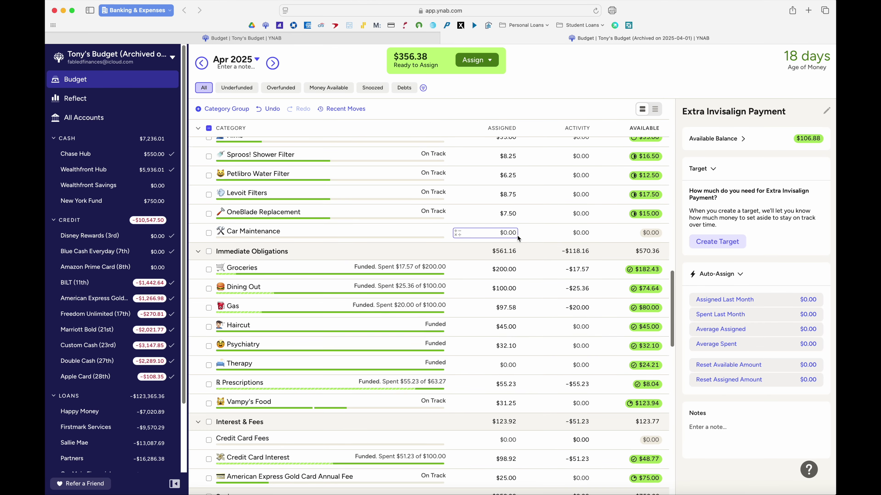
pyautogui.scroll(-5, 517, 236)
pyautogui.scroll(-10, 518, 237)
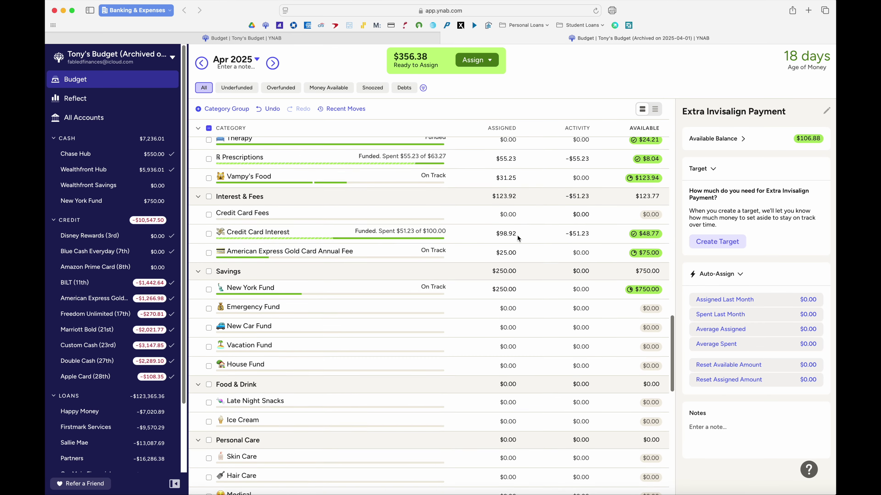
pyautogui.scroll(-1, 517, 235)
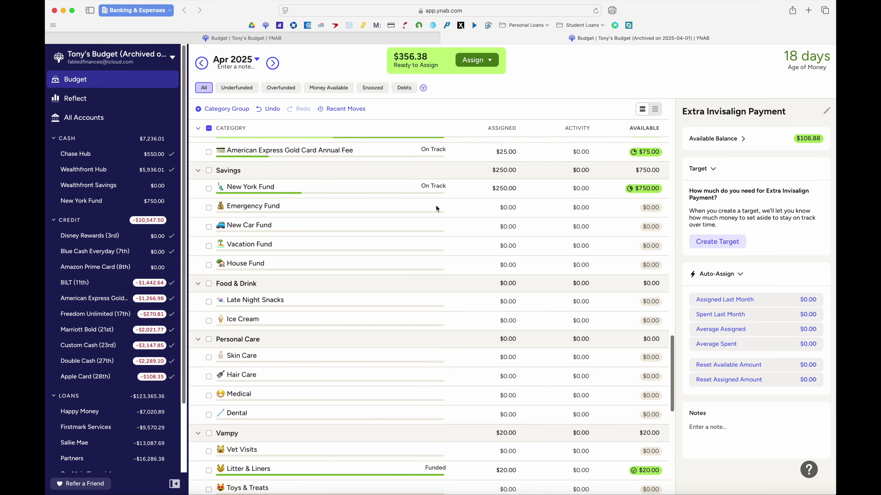
pyautogui.scroll(-15, 437, 206)
pyautogui.scroll(-4, 436, 205)
pyautogui.scroll(10, 436, 205)
pyautogui.scroll(12, 436, 207)
pyautogui.scroll(5, 436, 208)
pyautogui.scroll(4, 437, 208)
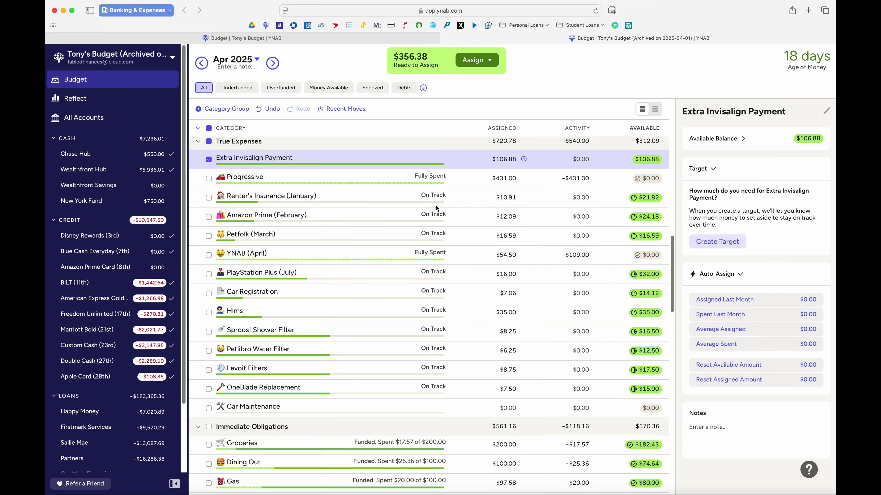
pyautogui.scroll(6, 436, 206)
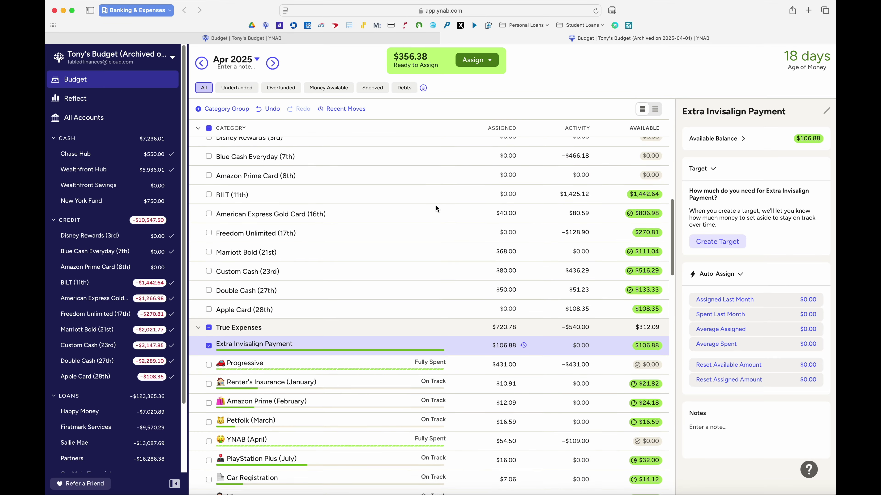
pyautogui.scroll(2, 436, 208)
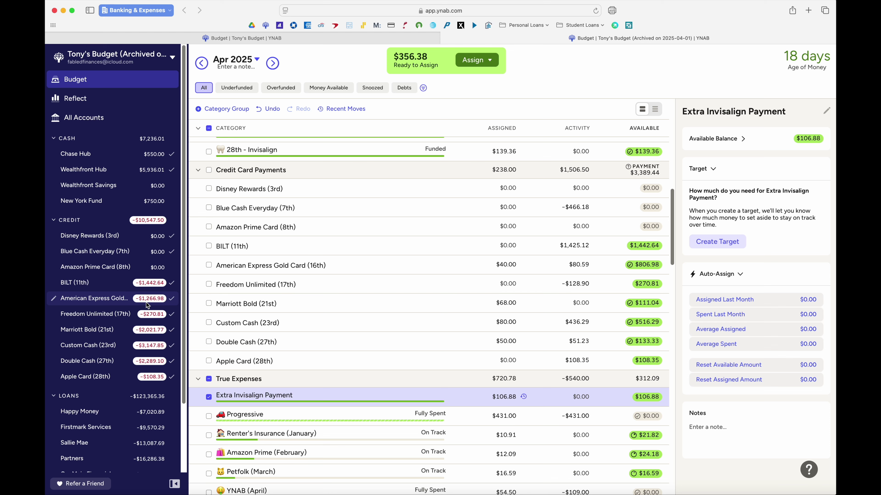
pyautogui.scroll(-1, 145, 302)
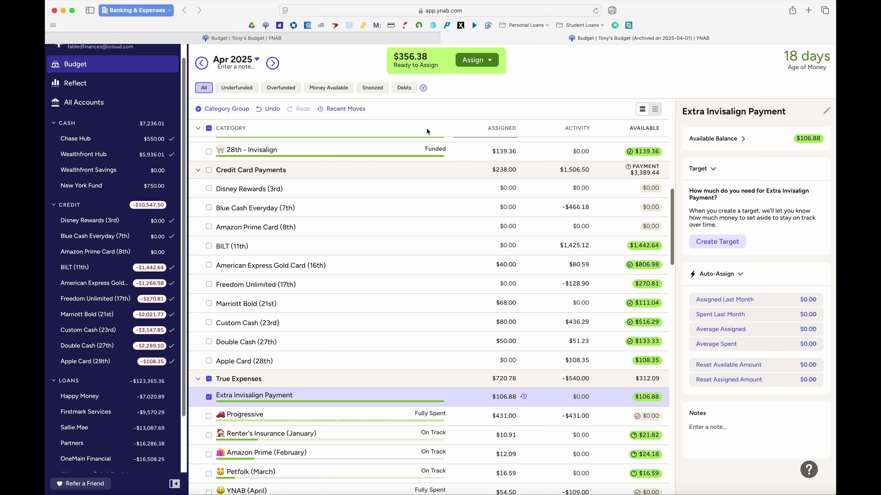
# For May 2025, auto-assign the underfunded $81.60 to the ASPCA Pet, HP Instant Ink, Paramount+, Pokemon TCG Pocket, Apple Storage and Peacock bills
pyautogui.click(272, 62)
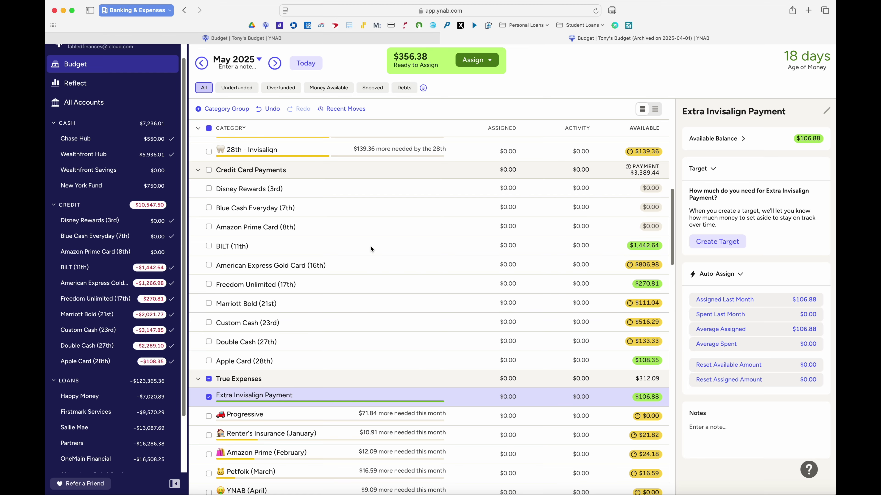
pyautogui.scroll(20, 370, 248)
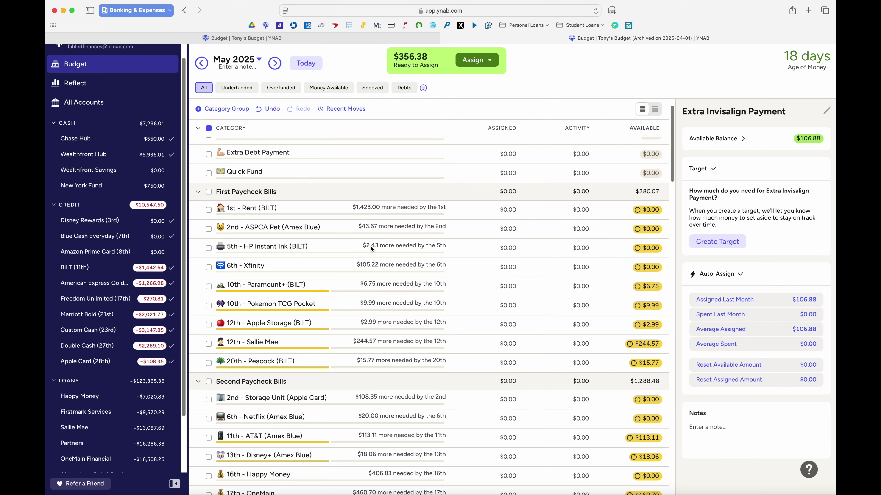
pyautogui.click(210, 229)
pyautogui.click(210, 249)
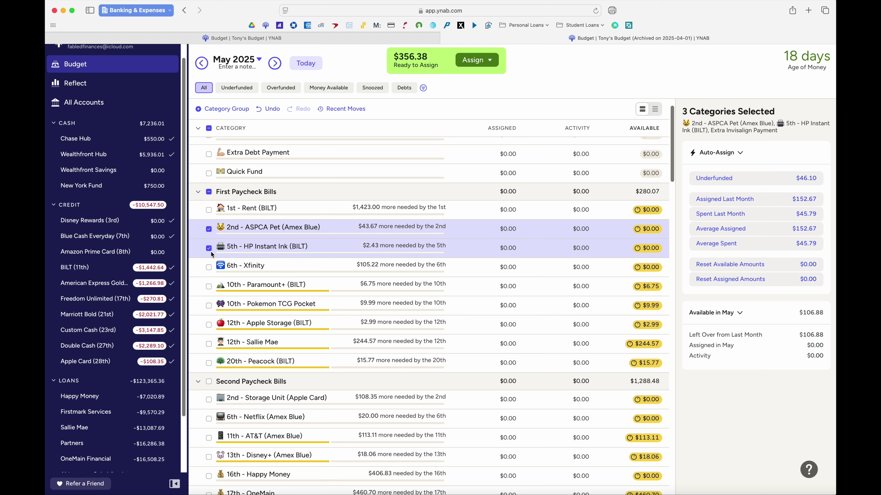
pyautogui.click(210, 286)
pyautogui.click(209, 306)
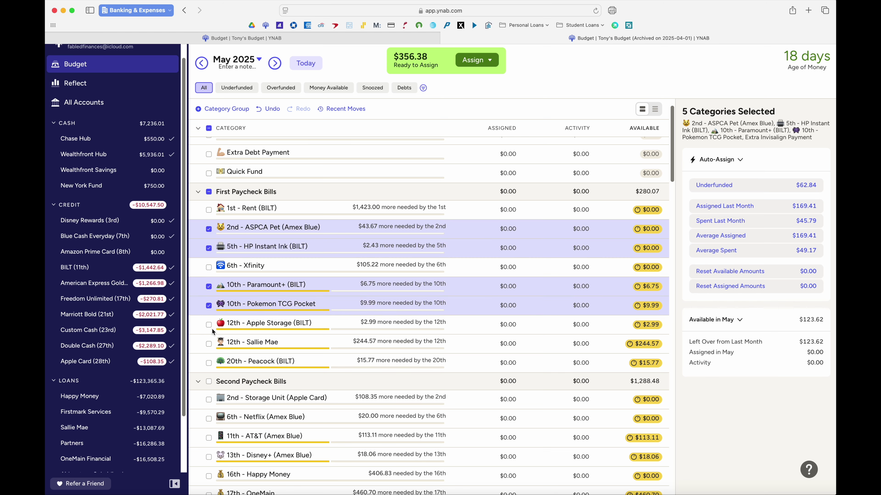
pyautogui.click(209, 324)
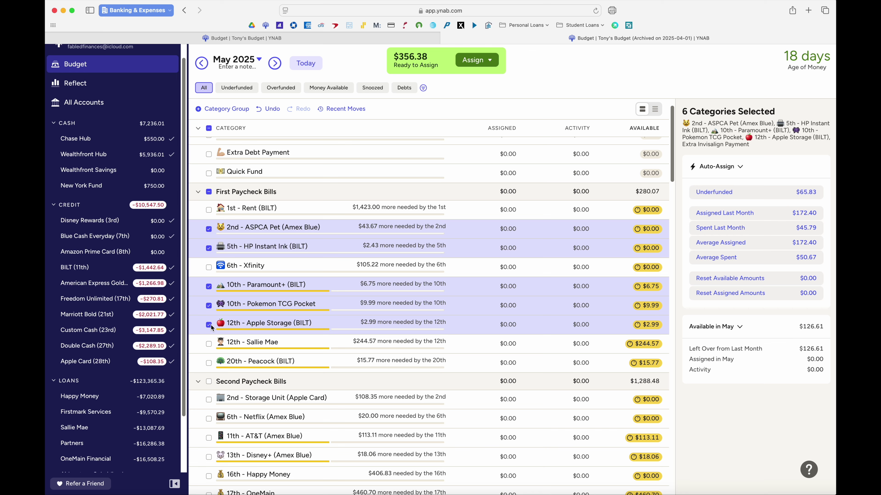
pyautogui.click(209, 362)
pyautogui.click(709, 193)
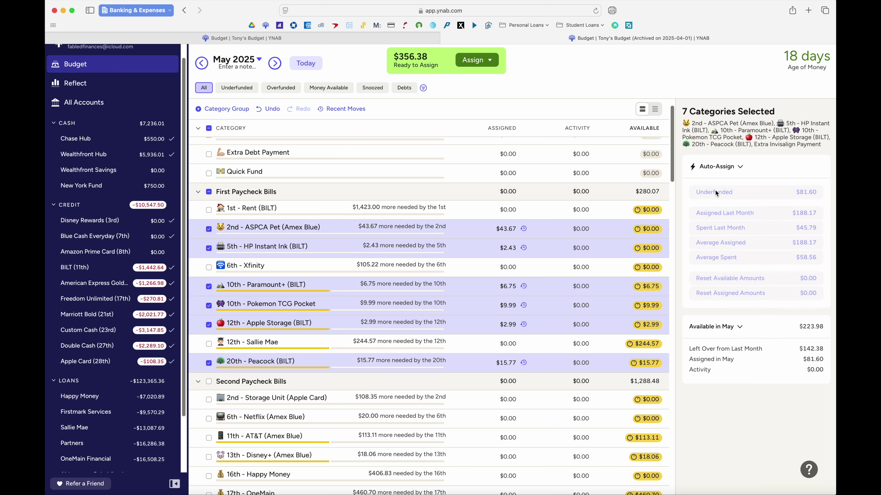
# Auto-assign the underfunded $105.22 to the 6th - Xfinity bill for May 2025
pyautogui.click(484, 210)
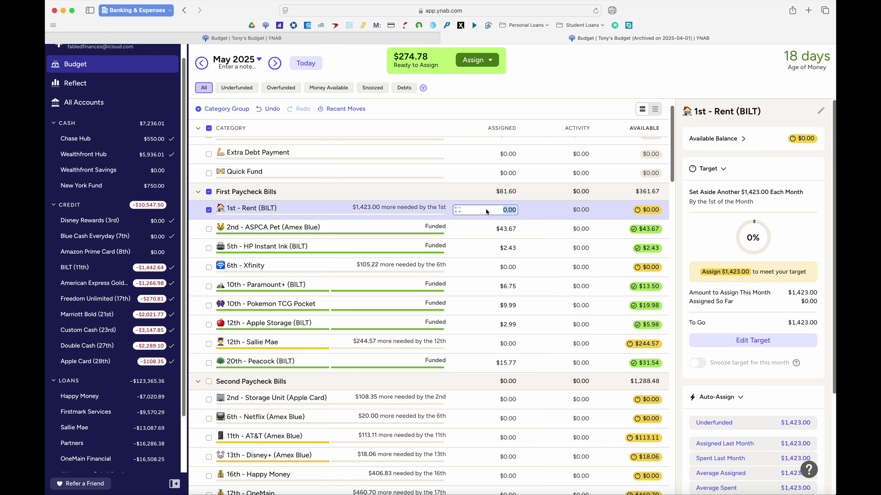
pyautogui.click(208, 215)
pyautogui.click(208, 268)
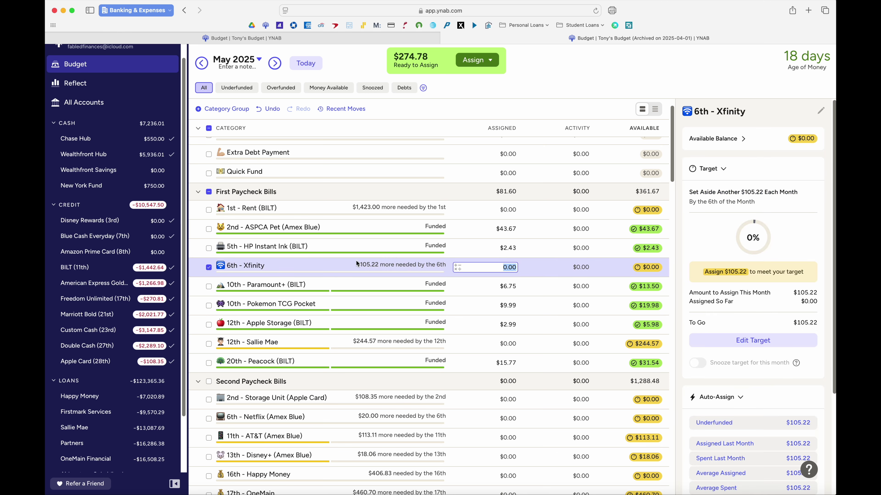
pyautogui.click(755, 421)
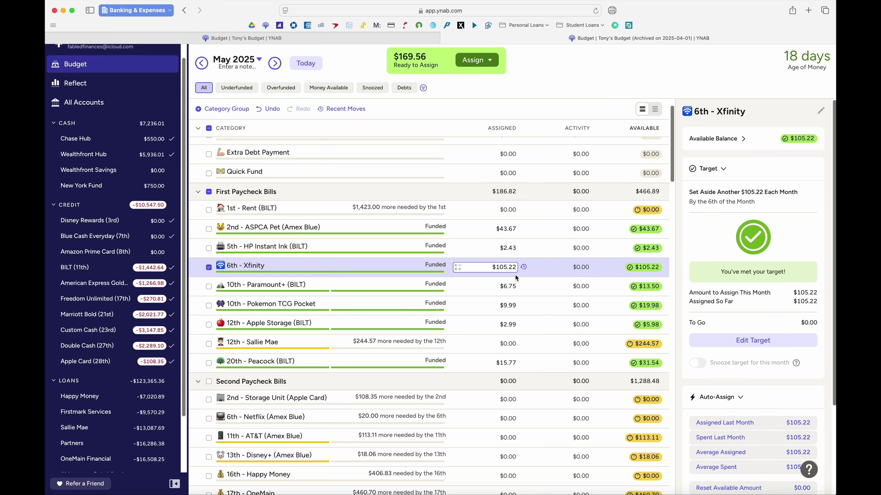
# Assign the remaining $169.56 to the 1st - Rent (BILT) category for May 2025 and return to the current month
pyautogui.click(503, 213)
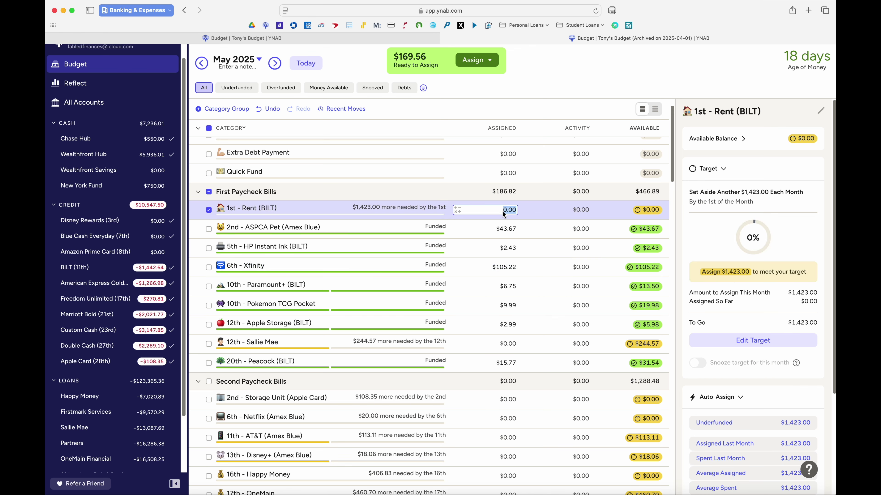
pyautogui.write('169.56')
pyautogui.press('Return')
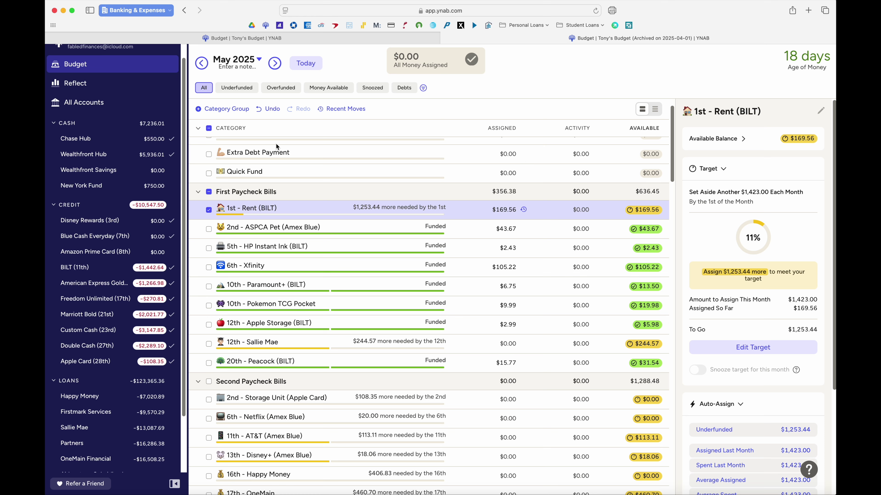
pyautogui.click(307, 65)
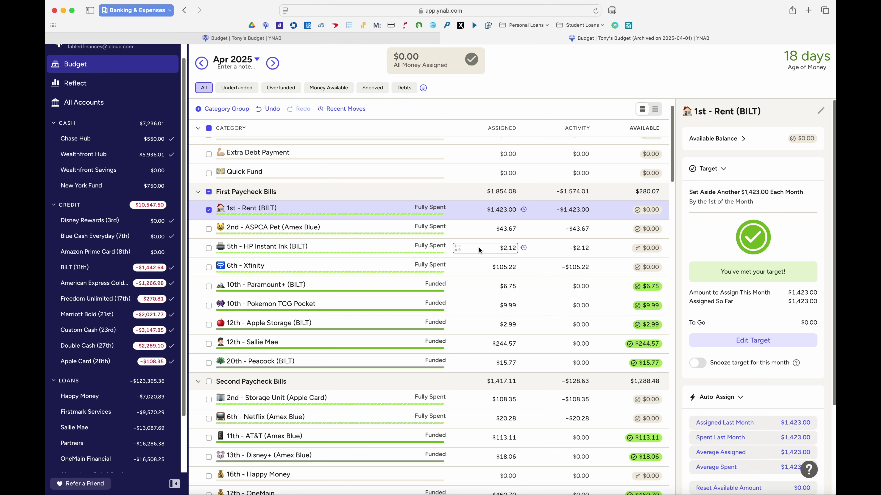
# Switch to the new budget and examine how its May 2025 paycheck bills are funded
pyautogui.click(236, 33)
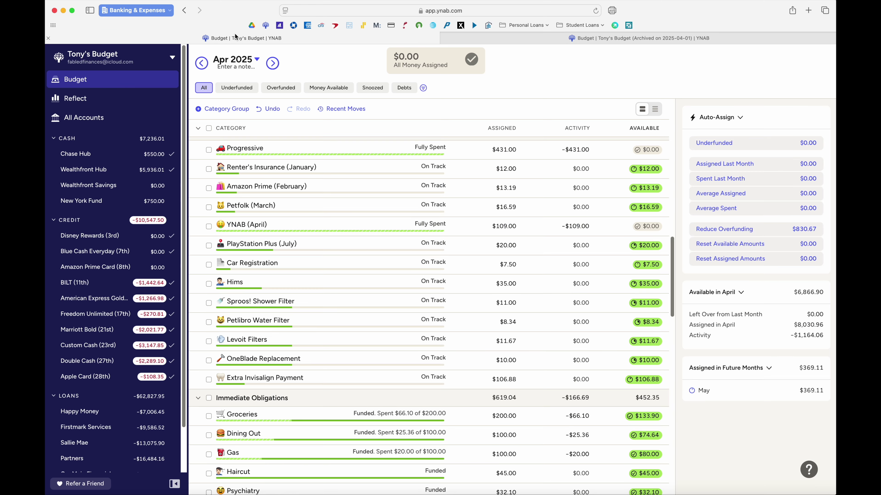
pyautogui.scroll(4, 453, 222)
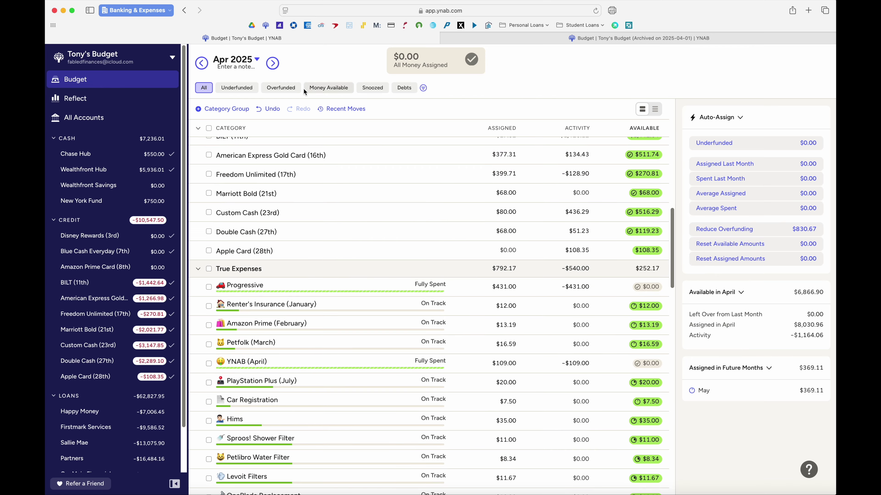
pyautogui.click(273, 63)
pyautogui.scroll(-3, 493, 253)
pyautogui.scroll(15, 494, 253)
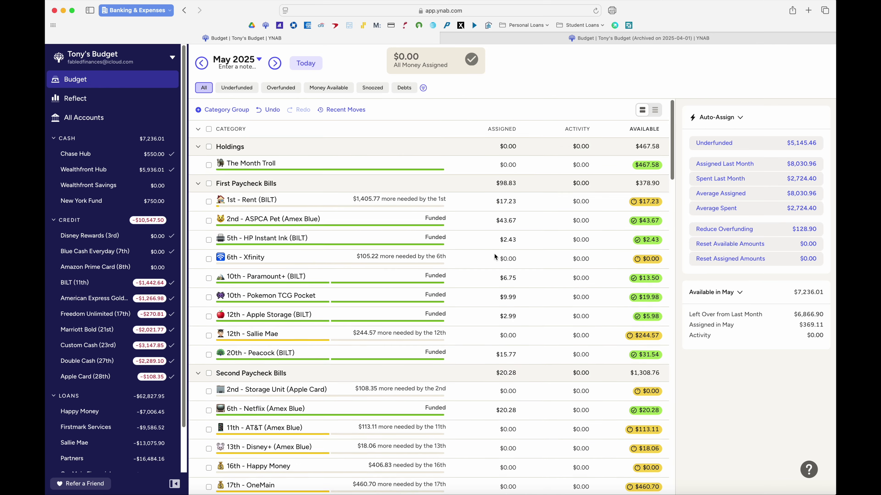
pyautogui.scroll(-4, 494, 252)
pyautogui.scroll(5, 495, 255)
pyautogui.scroll(-5, 495, 254)
pyautogui.scroll(4, 494, 252)
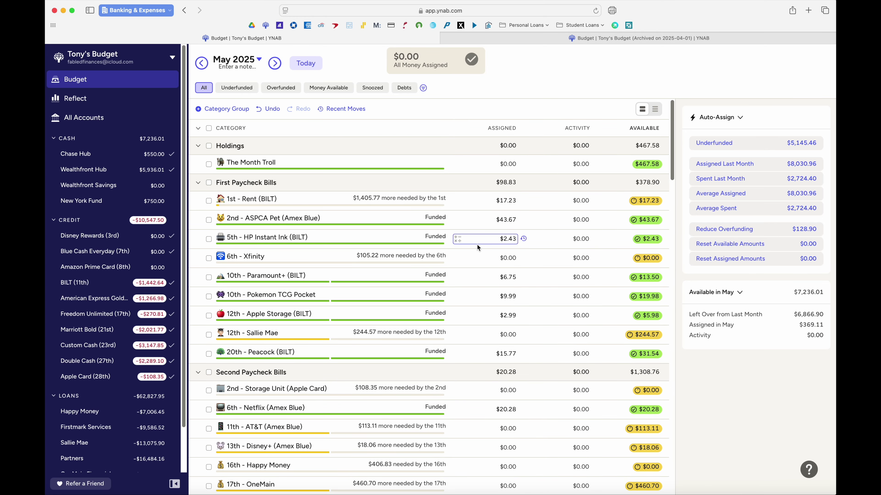
# Return the new budget to April 2025 and examine the True Expenses and Immediate Obligations funding
pyautogui.click(310, 65)
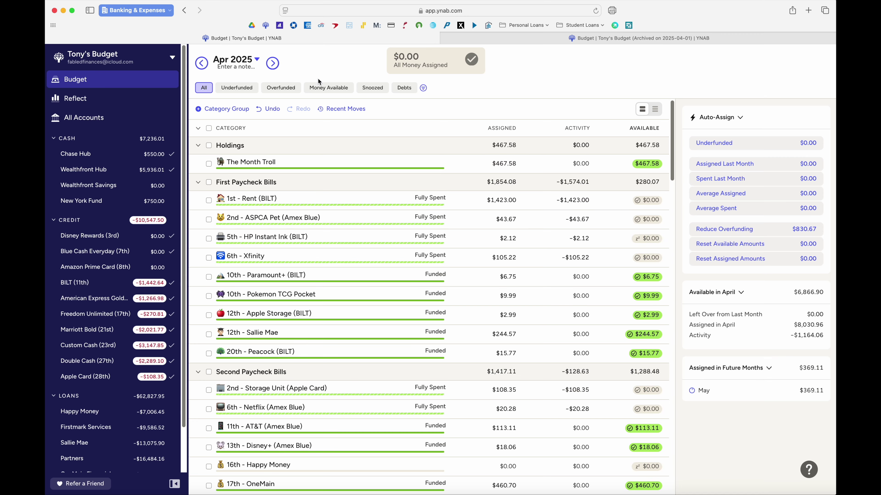
pyautogui.scroll(-7, 476, 279)
pyautogui.scroll(-15, 476, 280)
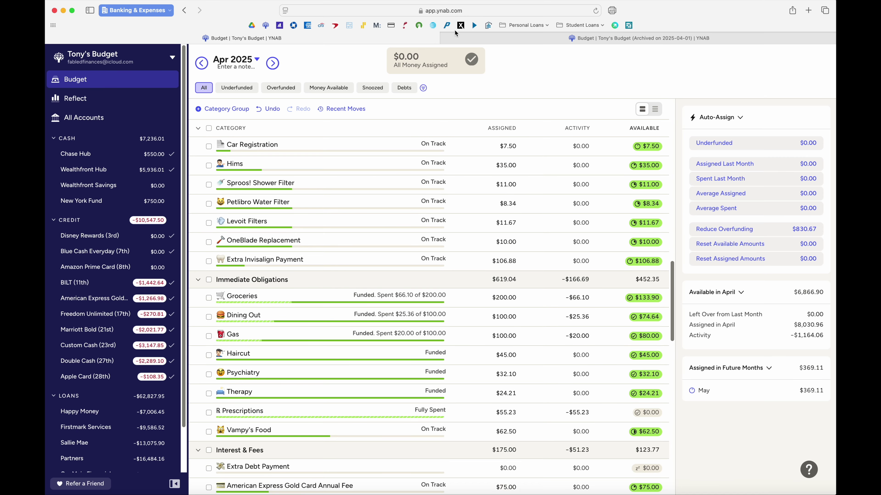
# Switch back to the archived budget and look over its April 2025 Holdings and First Paycheck Bills
pyautogui.click(607, 40)
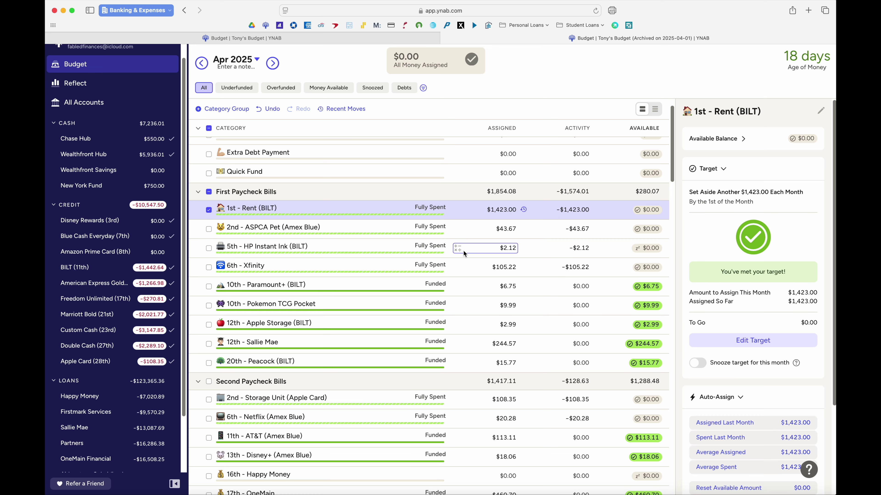
pyautogui.scroll(2, 463, 249)
pyautogui.click(463, 264)
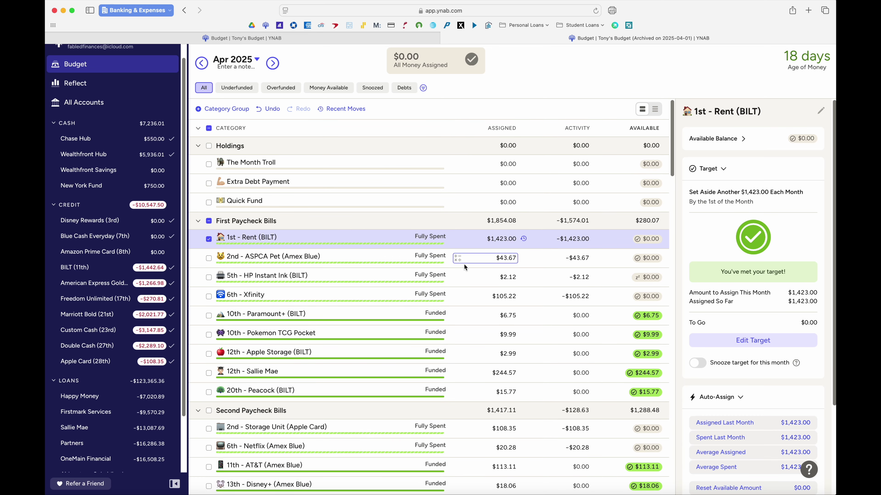